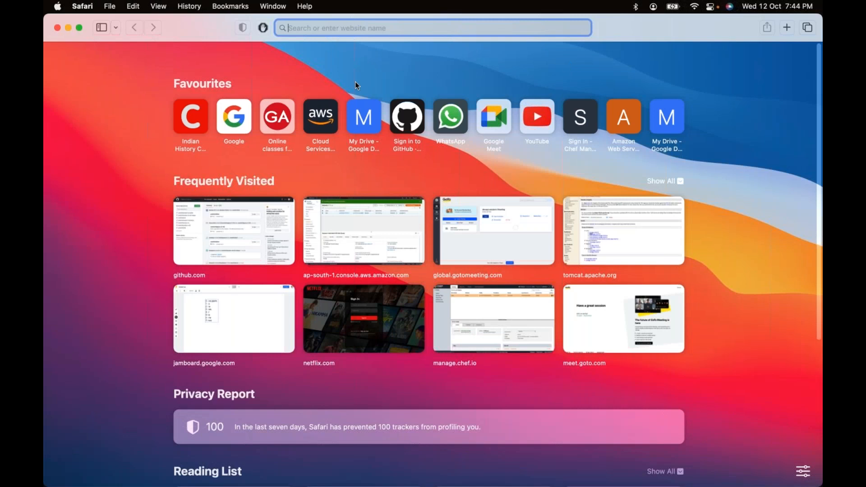
# Step: Sign in to the AWS console, open the EC2 instances list and remove the running-state filter
pyautogui.click(323, 123)
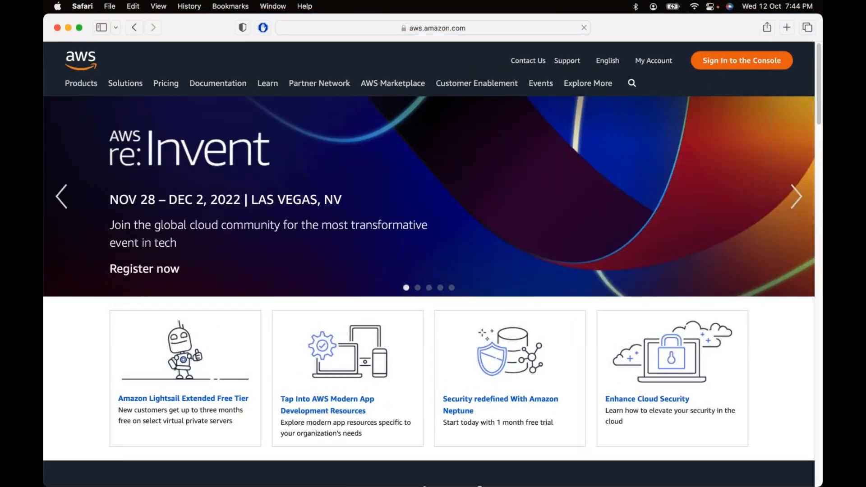
pyautogui.click(742, 60)
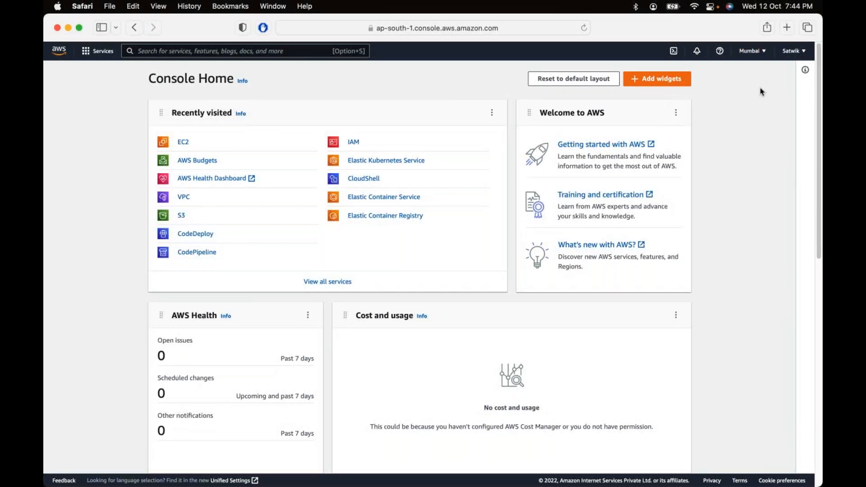
pyautogui.click(183, 142)
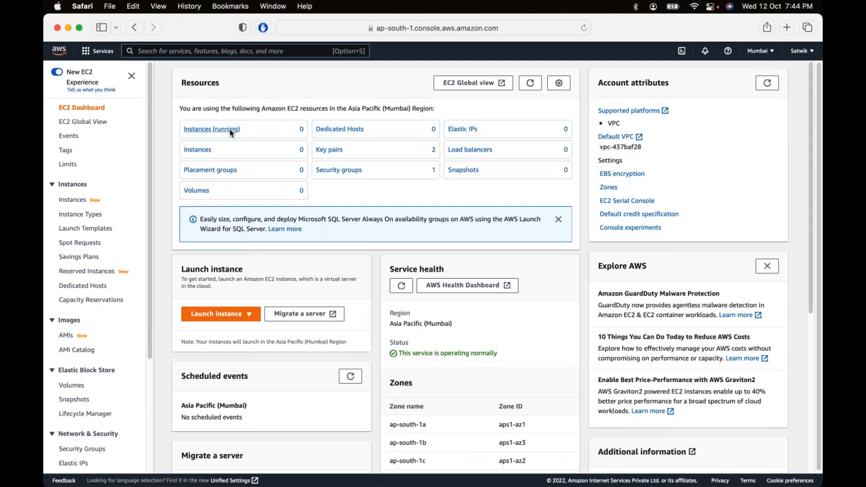
pyautogui.click(232, 130)
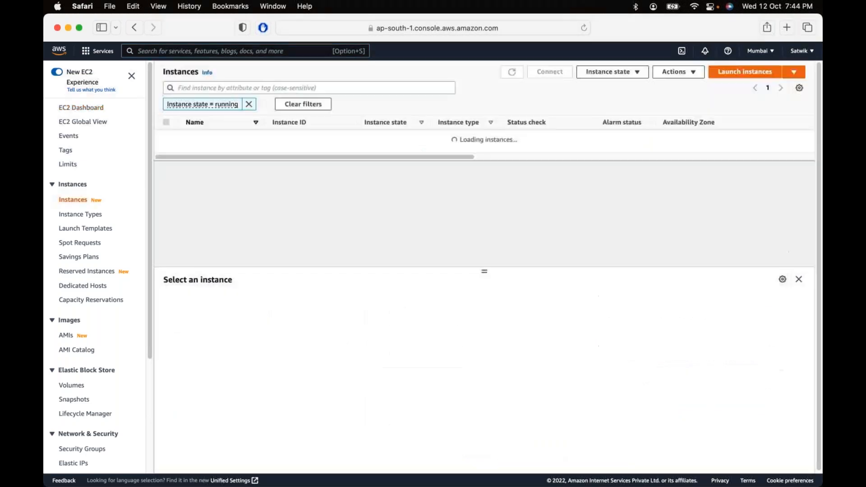
pyautogui.click(249, 104)
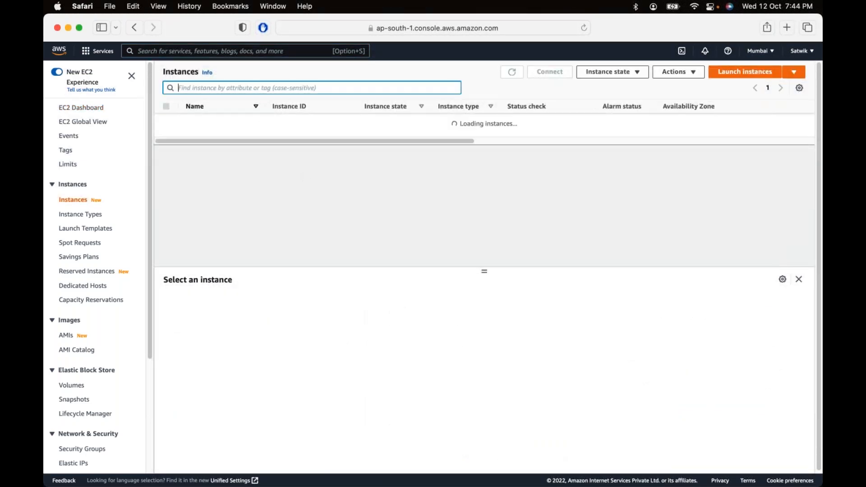
# Step: Start launching a new EC2 instance and name it linux
pyautogui.click(753, 77)
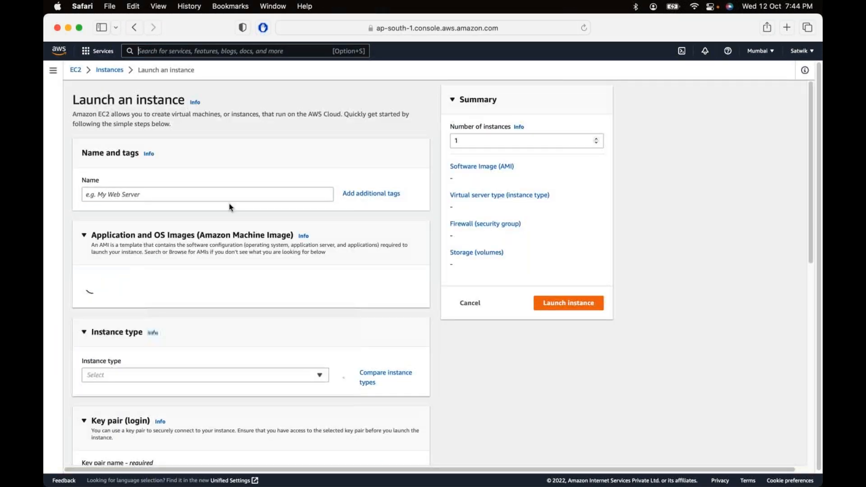
pyautogui.click(183, 199)
pyautogui.write('linux')
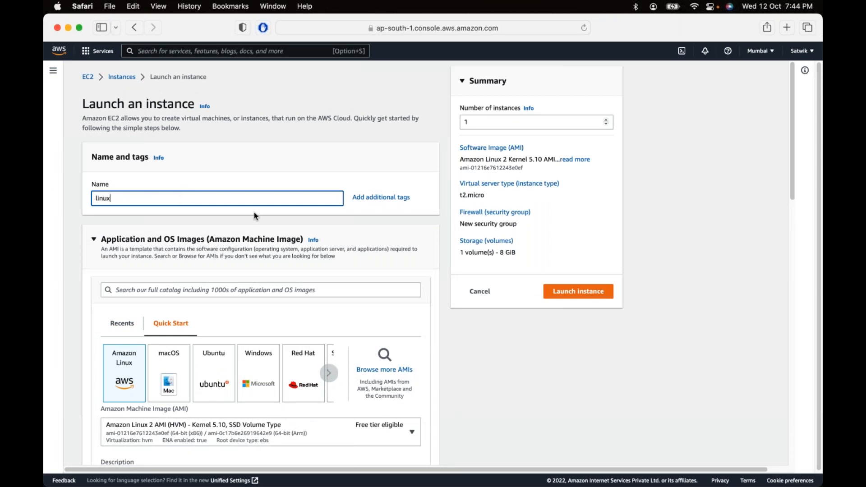
# Step: Choose Ubuntu Server 18.04 LTS (HVM), SSD Volume Type as the instance's machine image
pyautogui.scroll(-3, 221, 372)
pyautogui.click(213, 299)
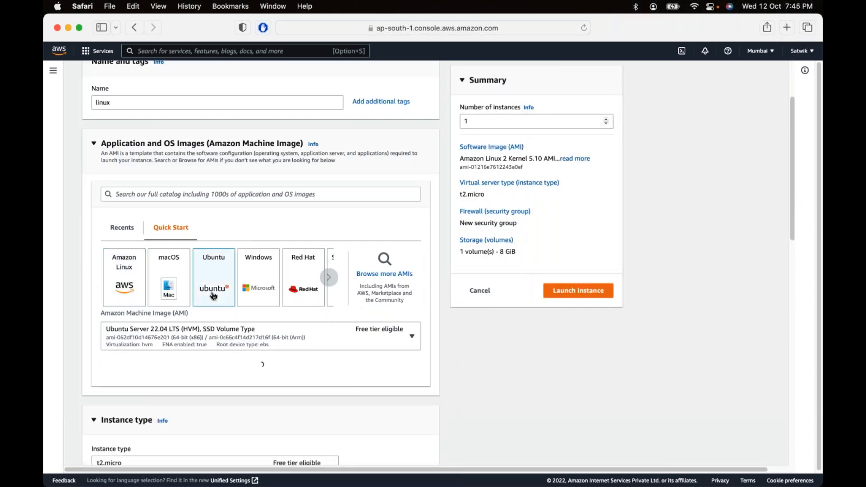
pyautogui.click(202, 332)
pyautogui.scroll(-2, 224, 235)
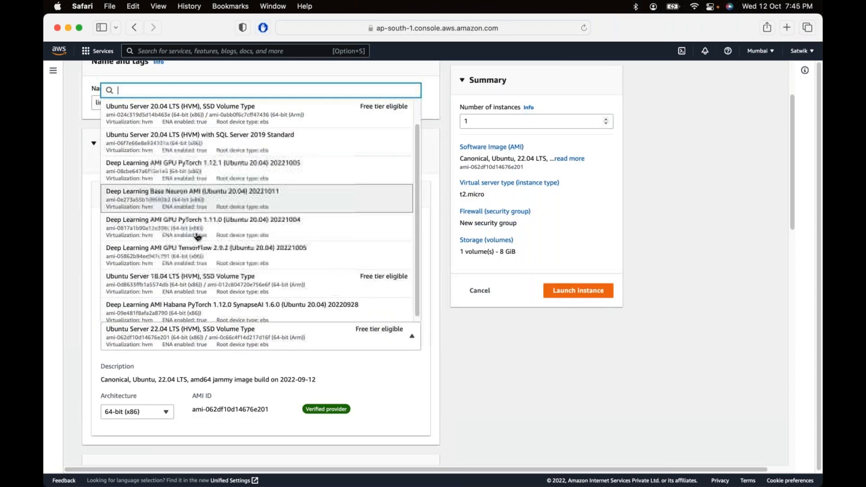
pyautogui.click(176, 283)
pyautogui.scroll(-5, 197, 308)
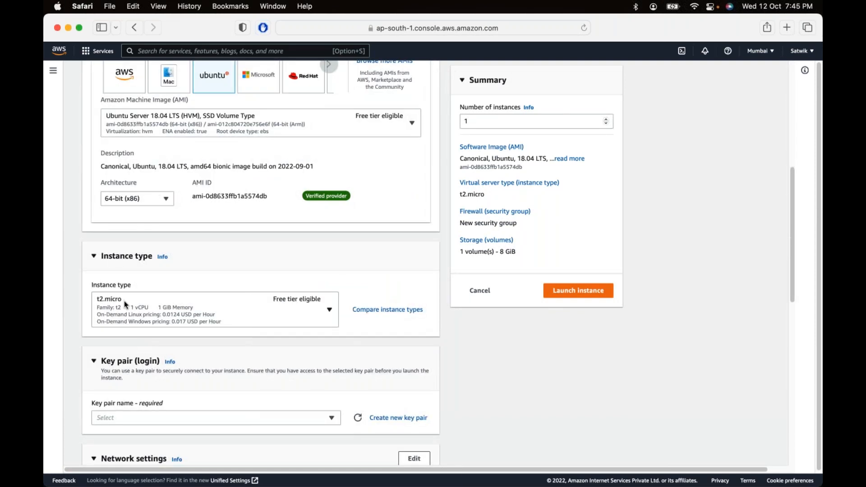
# Step: Assign the existing hotmail key pair to the instance for login
pyautogui.scroll(-5, 135, 301)
pyautogui.click(146, 234)
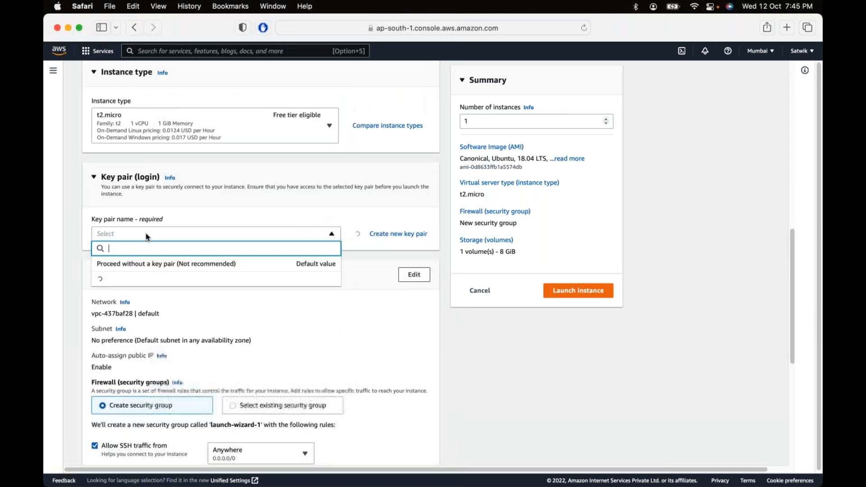
pyautogui.click(139, 287)
pyautogui.scroll(-3, 210, 298)
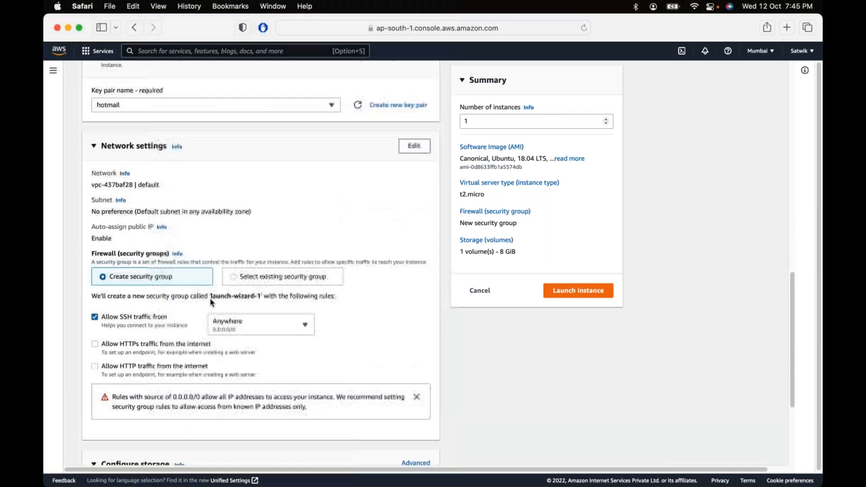
# Step: Assign the existing default security group in the network settings and launch the instance
pyautogui.click(233, 262)
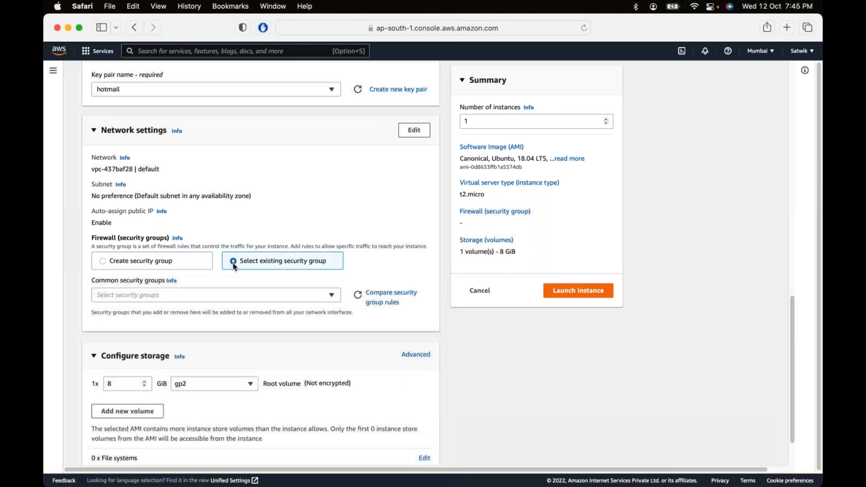
pyautogui.click(248, 293)
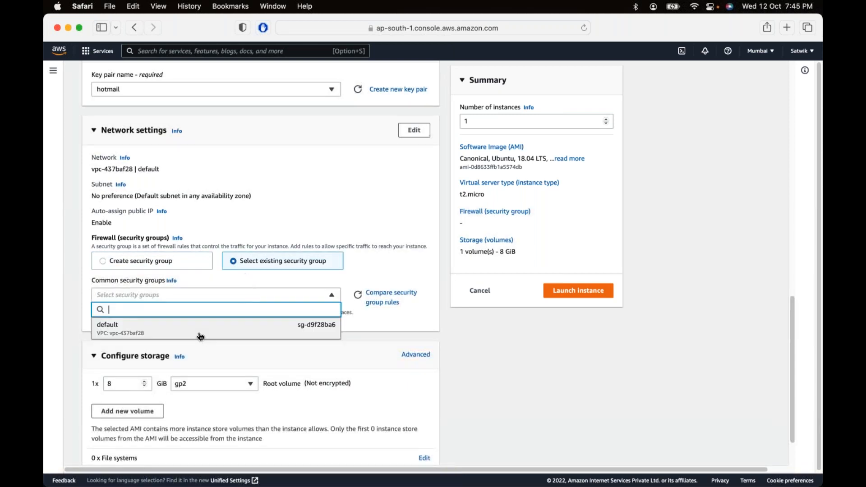
pyautogui.click(201, 334)
pyautogui.scroll(-2, 199, 333)
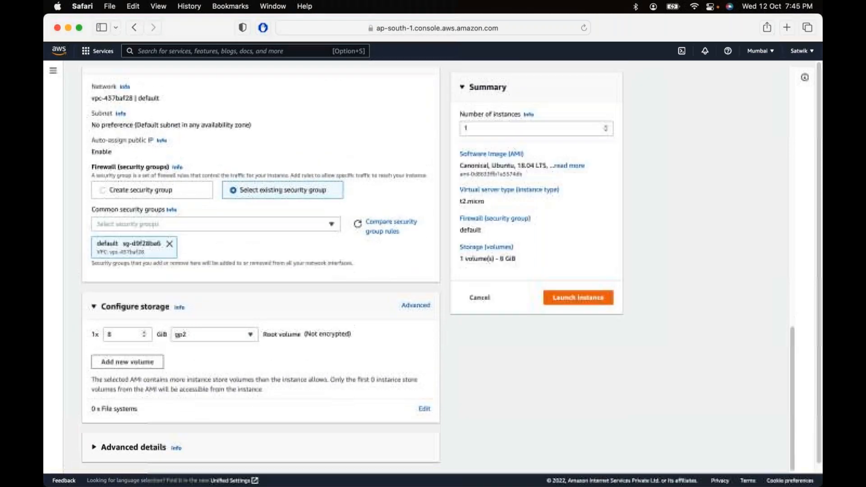
pyautogui.click(567, 291)
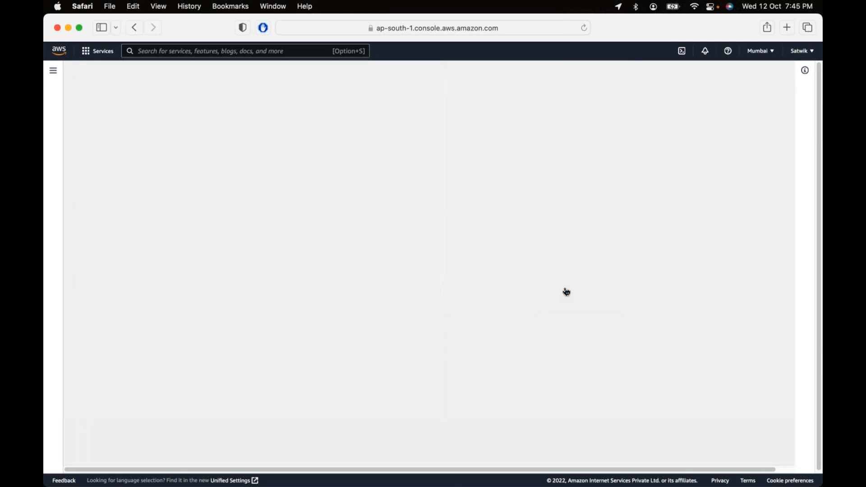
# Step: Return to the EC2 instances list, remove the running-state filter and refresh the list
pyautogui.click(99, 53)
pyautogui.click(254, 123)
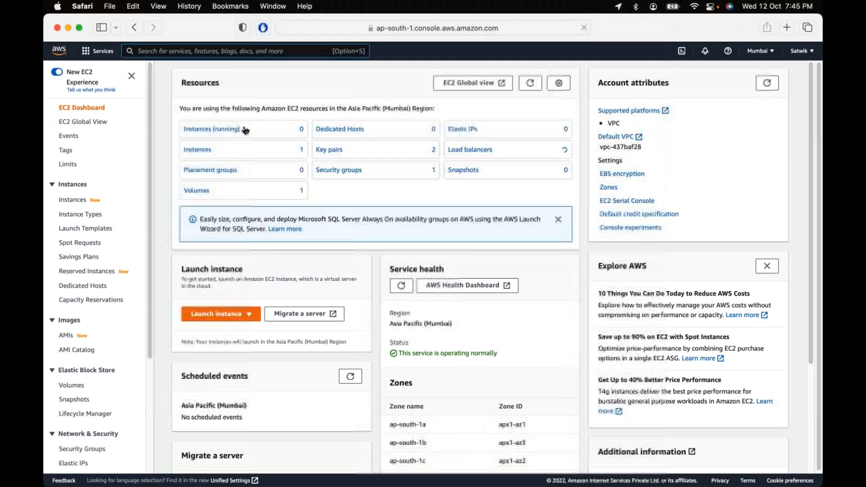
pyautogui.click(226, 131)
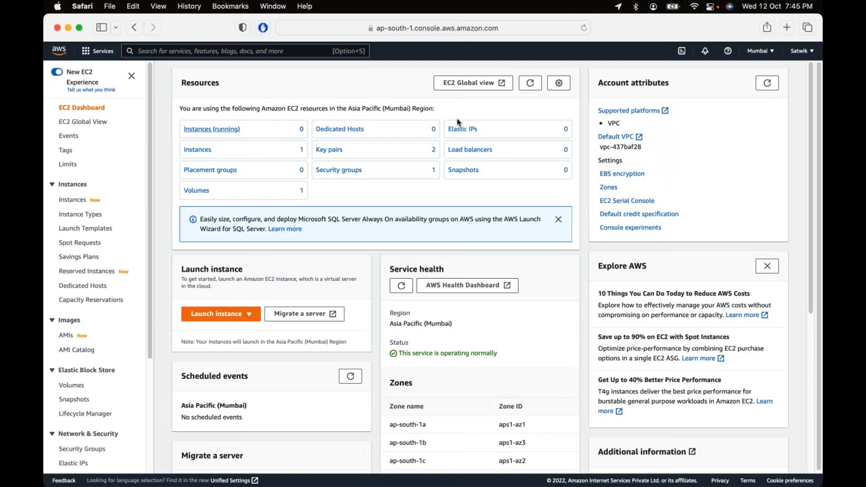
pyautogui.click(248, 104)
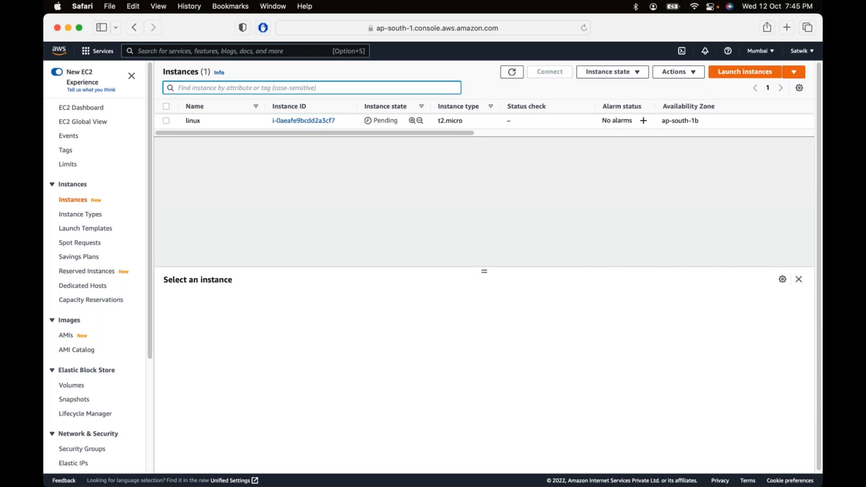
pyautogui.click(512, 72)
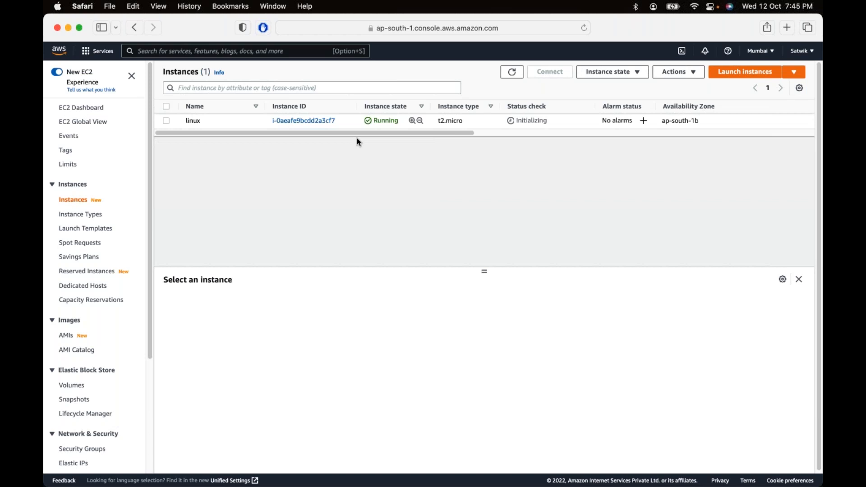
# Step: Copy the linux instance's public IPv4 address and switch to Terminal
pyautogui.click(166, 121)
pyautogui.click(386, 349)
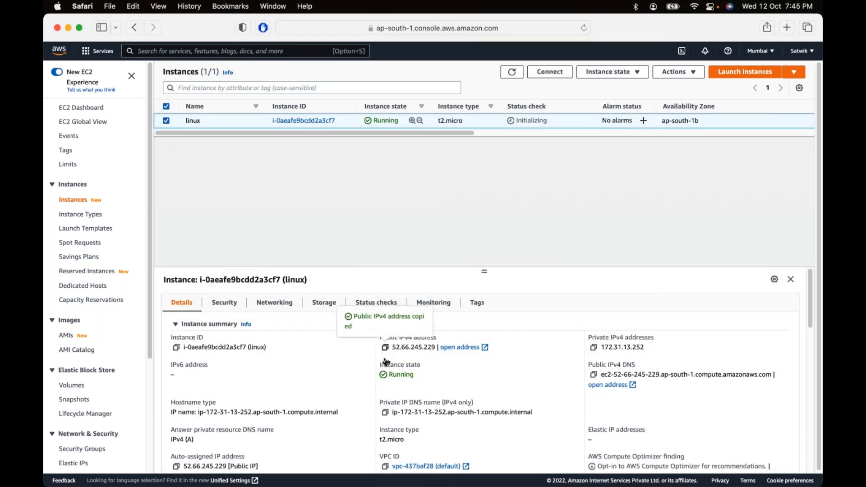
pyautogui.click(449, 465)
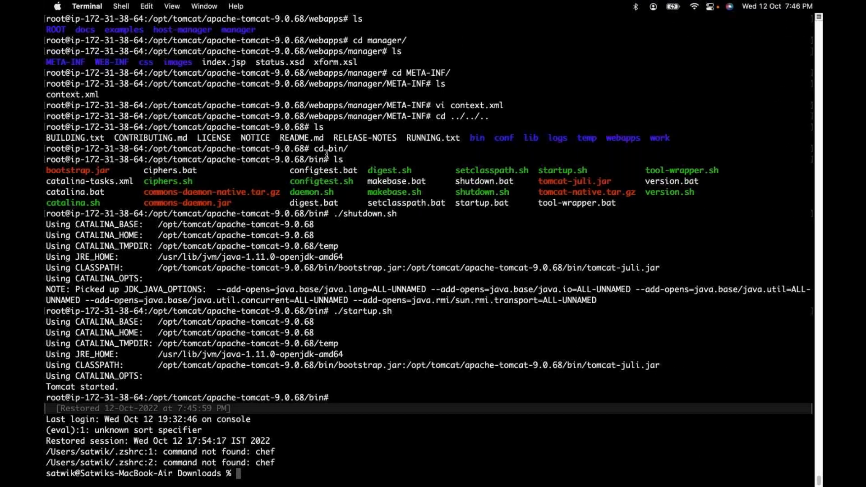
# Step: Clear the terminal, enlarge its text and change to the Downloads directory
pyautogui.press('super+k')
pyautogui.write('cd')
pyautogui.press('Return')
pyautogui.press('super+k')
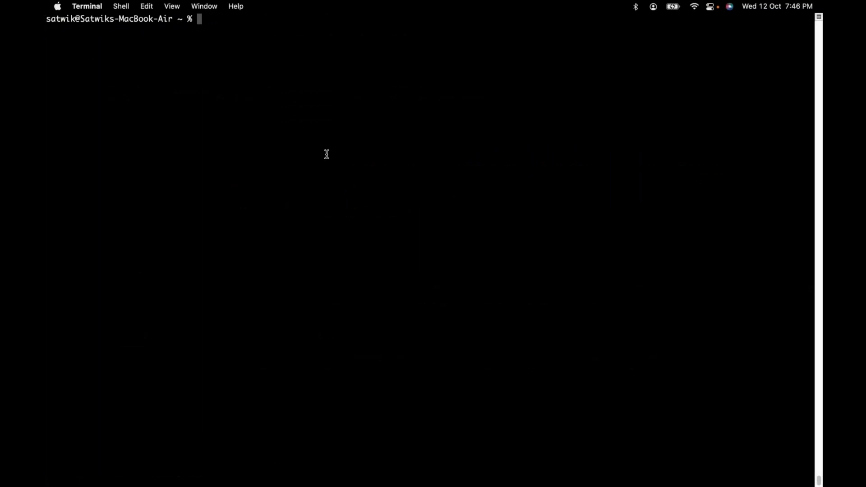
pyautogui.press('super+plus')
pyautogui.press('super+k')
pyautogui.write('cd D')
pyautogui.press('Tab')
pyautogui.press('Return')
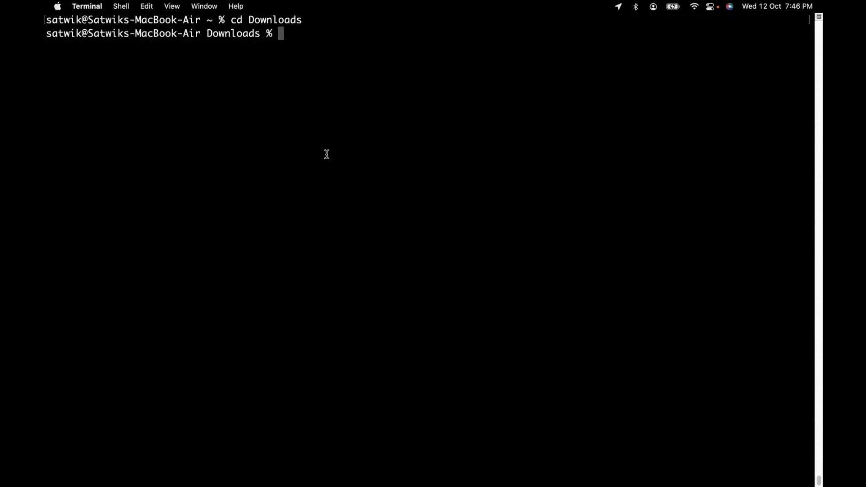
pyautogui.write('ss')
pyautogui.press('BackSpace')
pyautogui.write('sh -i ho')
pyautogui.press('Tab')
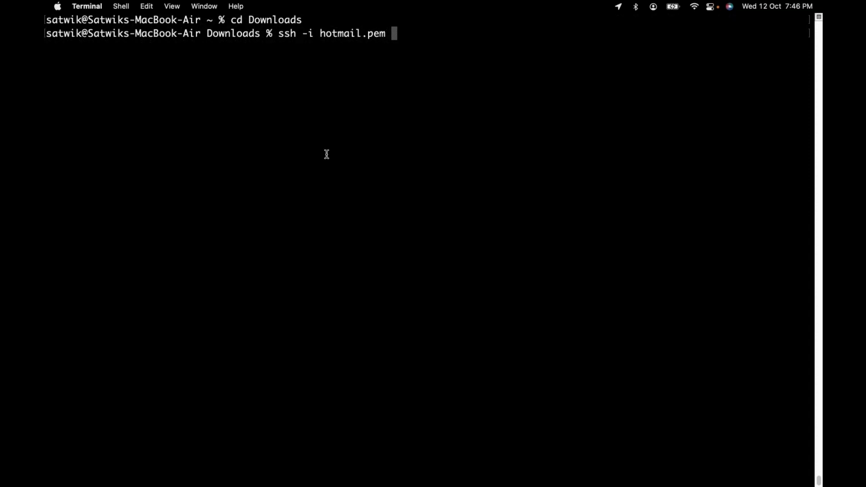
pyautogui.write('ubuntu@')
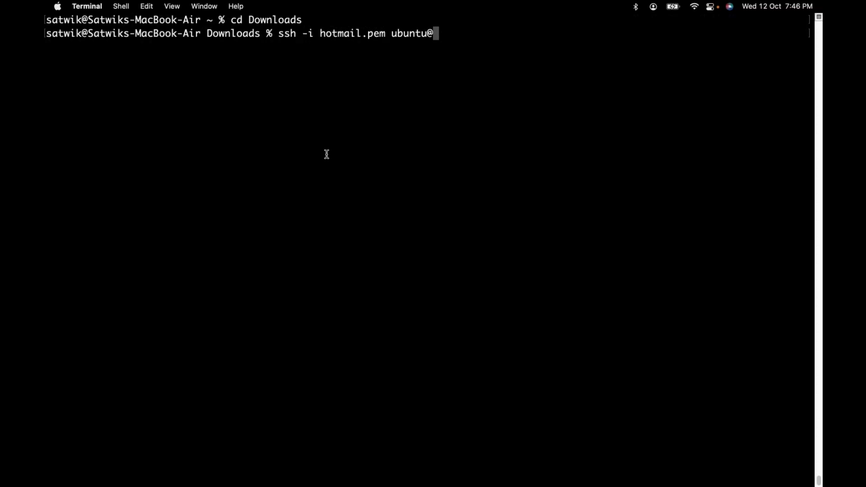
pyautogui.hotkey('ctrl', 'Up')
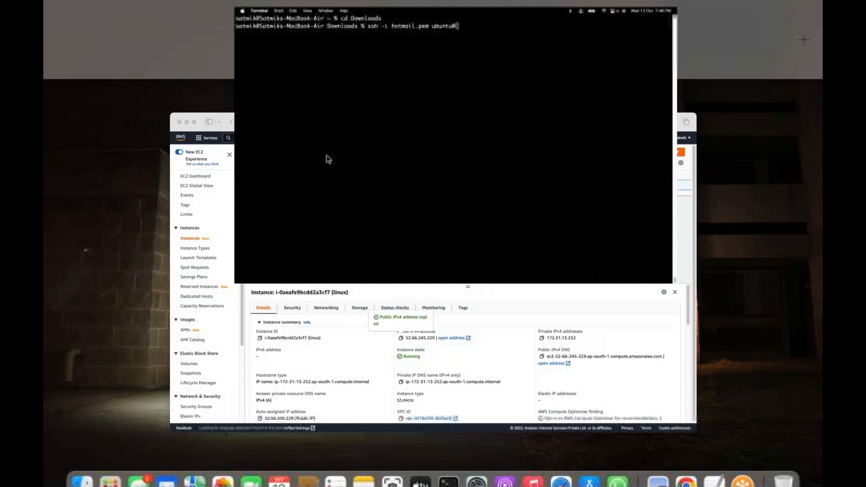
pyautogui.hotkey('ctrl', 'Up')
pyautogui.click(465, 20)
pyautogui.press('super+v')
pyautogui.press('Return')
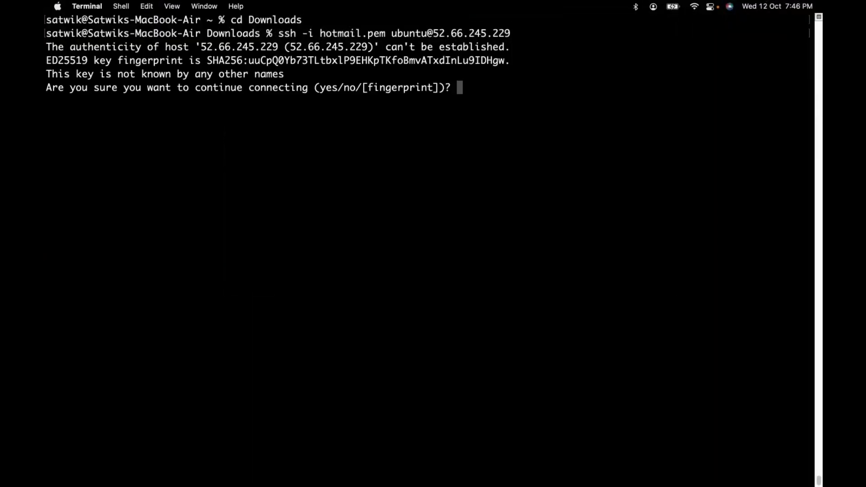
pyautogui.write('yes')
pyautogui.press('Return')
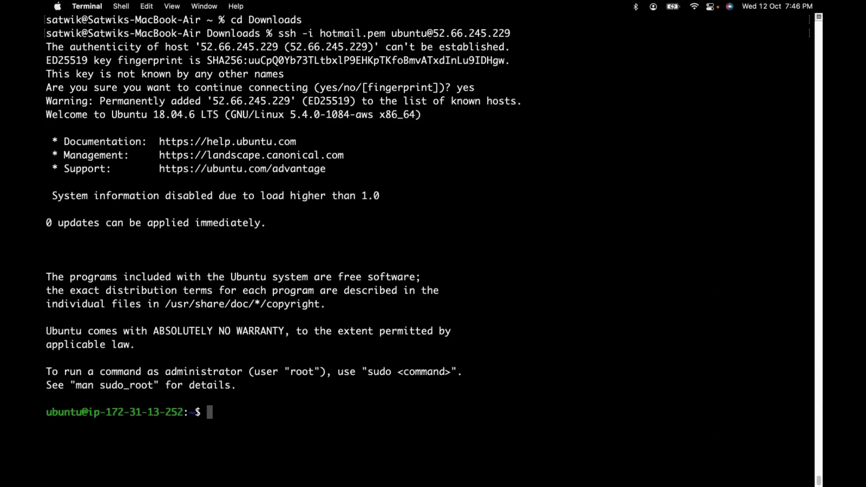
# Step: Clear the remote session's screen and open a root shell with sudo -i
pyautogui.hotkey('ctrl', 'l')
pyautogui.write('s')
pyautogui.press('BackSpace')
pyautogui.write('sudo ')
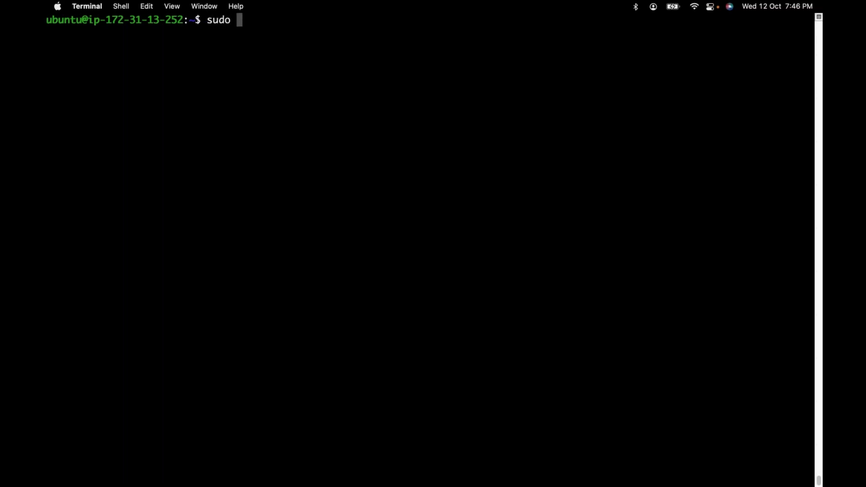
pyautogui.write('-i')
pyautogui.press('Return')
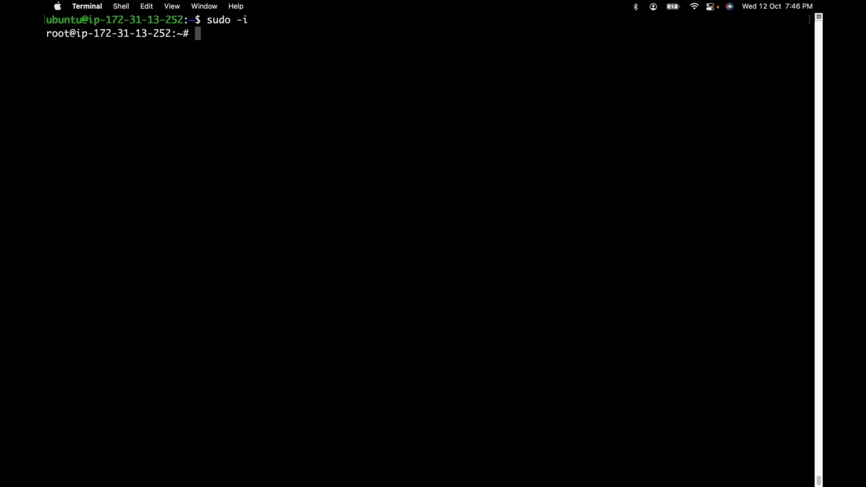
# Step: Refresh the Ubuntu instance's package lists with apt update
pyautogui.write('apt uo')
pyautogui.press('BackSpace')
pyautogui.write('pdate')
pyautogui.press('Return')
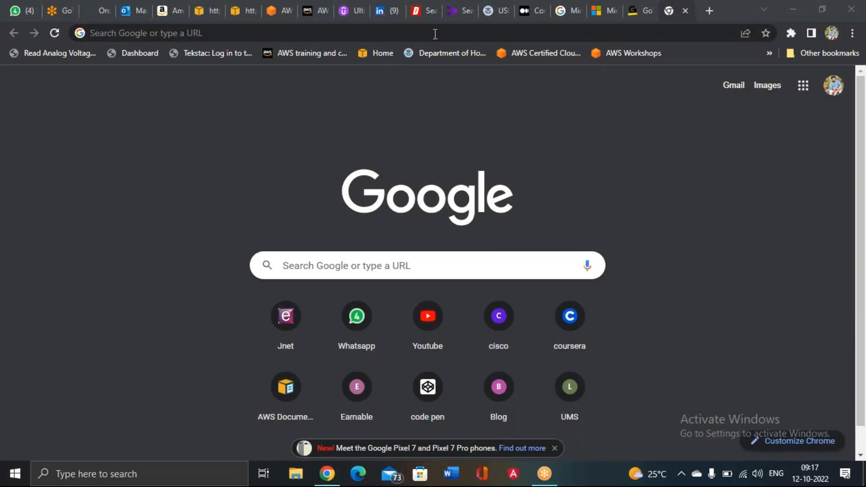
# Step: Switch to Chrome and open the aws.amazon.com website
pyautogui.click(431, 32)
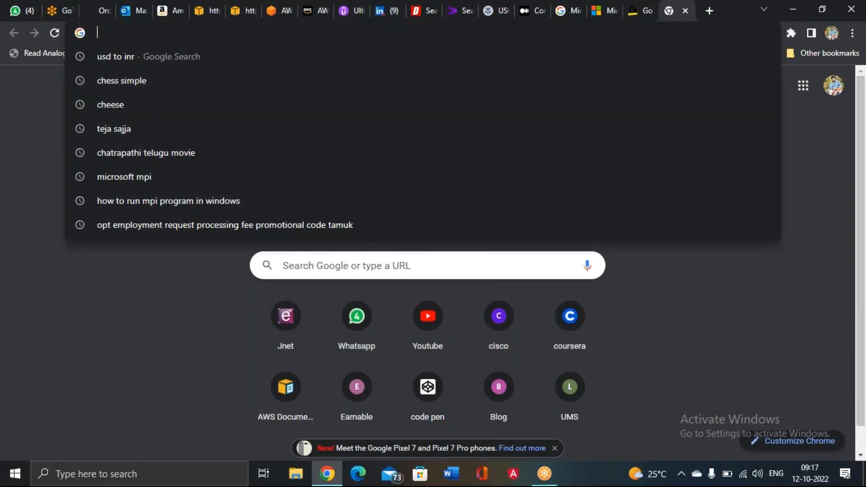
pyautogui.write('aws')
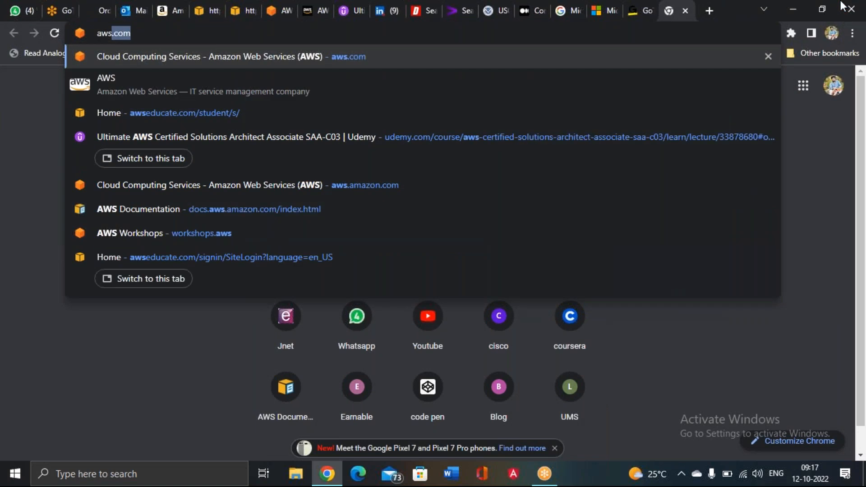
pyautogui.write('.amazon.com')
pyautogui.press('Return')
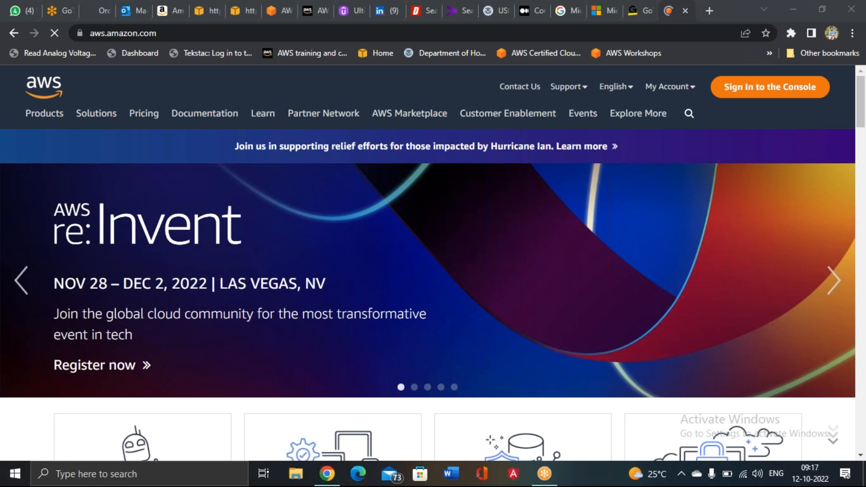
# Step: Open the AWS console sign-in page and submit the root user's email address
pyautogui.click(763, 96)
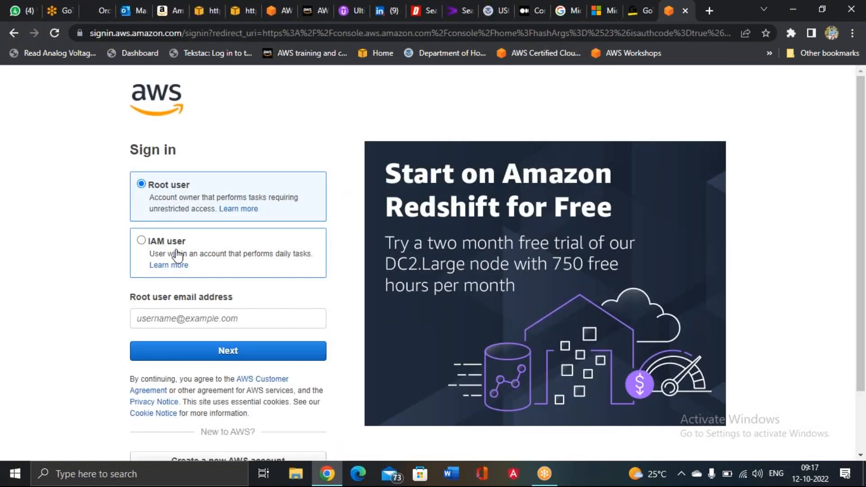
pyautogui.click(180, 314)
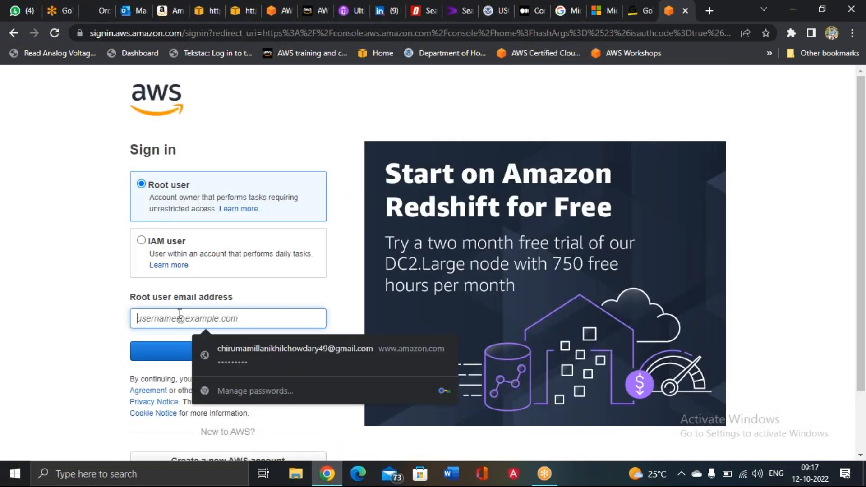
pyautogui.write('n')
pyautogui.click(215, 349)
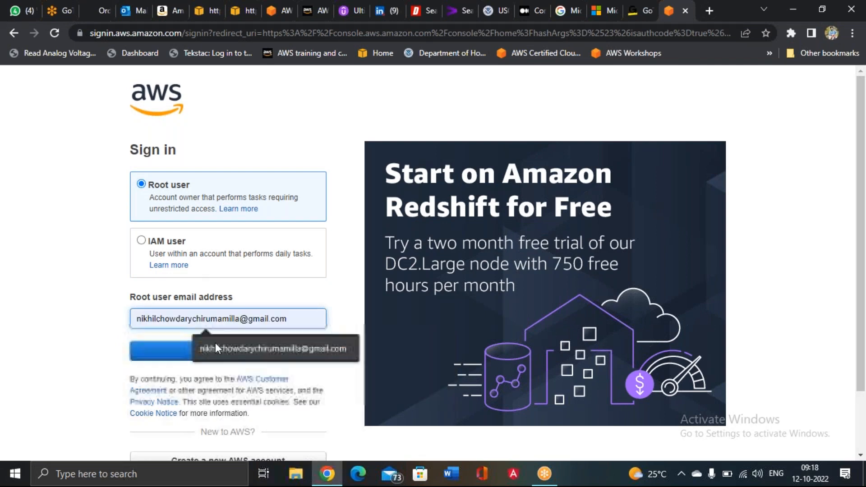
pyautogui.click(218, 351)
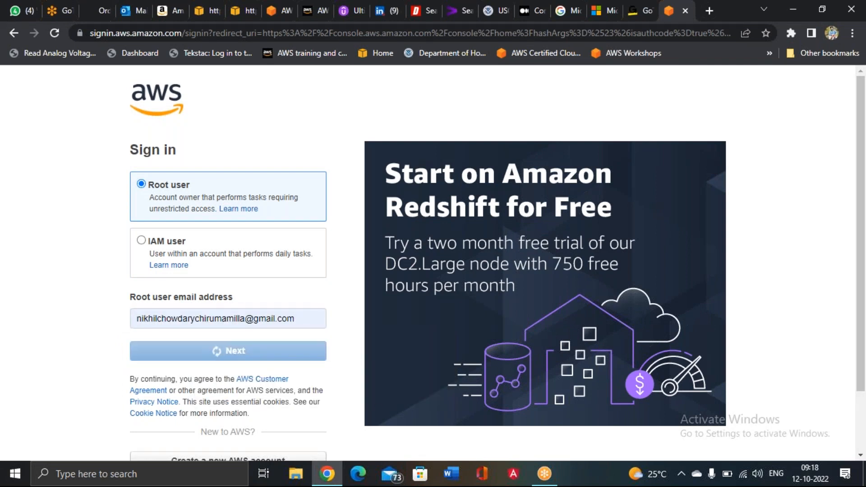
# Step: Enter the root user's account password and sign in to the AWS console
pyautogui.write('•••••')
pyautogui.press('BackSpace')
pyautogui.press('BackSpace')
pyautogui.press('BackSpace')
pyautogui.press('BackSpace')
pyautogui.press('BackSpace')
pyautogui.write('•••••••••')
pyautogui.press('Return')
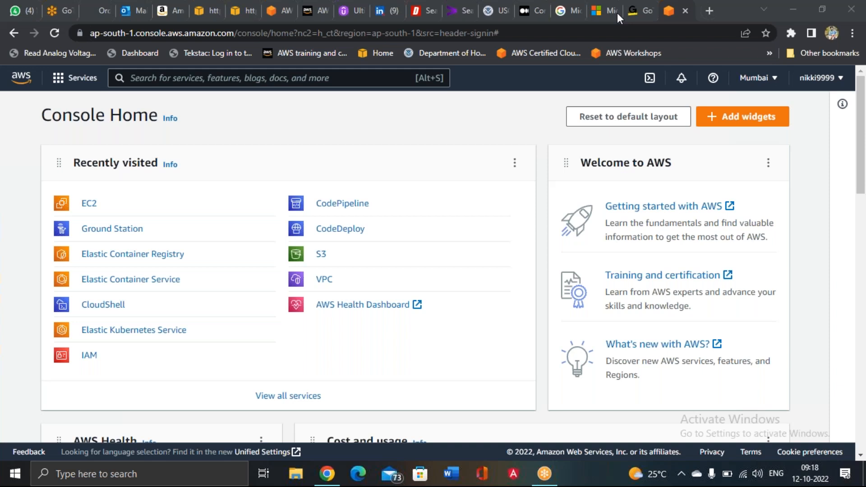
# Step: Search the web for putty in a new browser tab and open the PuTTY download page through putty.org
pyautogui.click(711, 12)
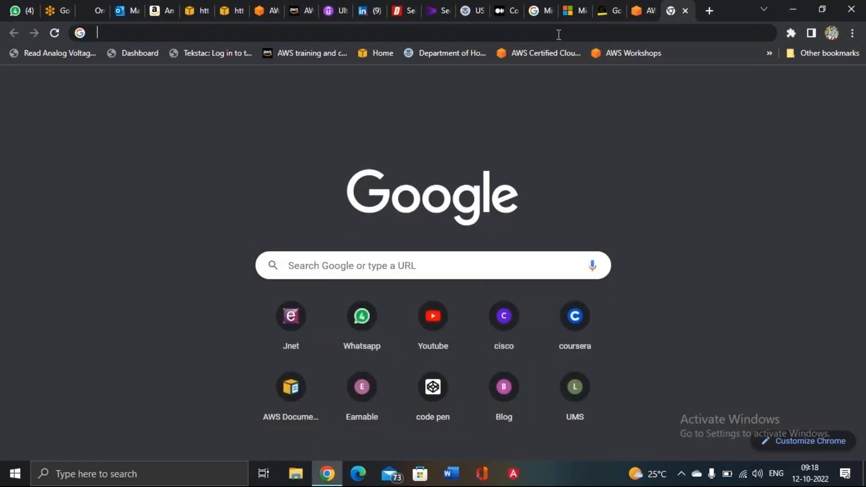
pyautogui.click(559, 34)
pyautogui.write('putty')
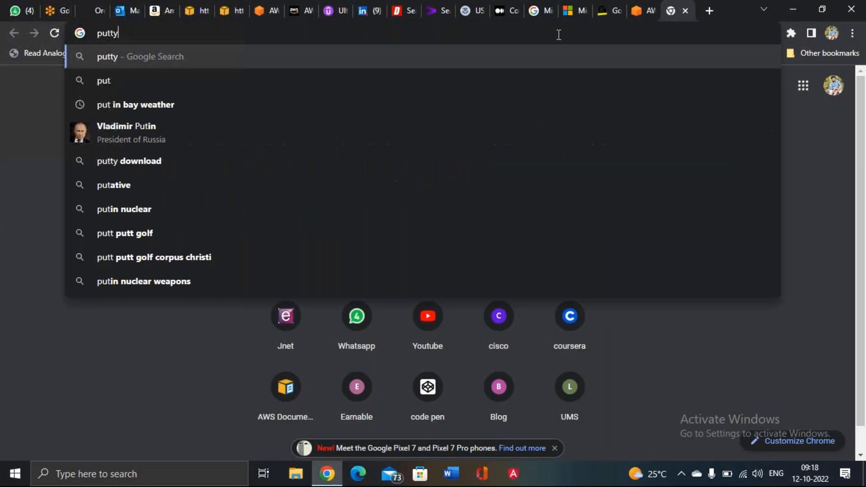
pyautogui.press('Return')
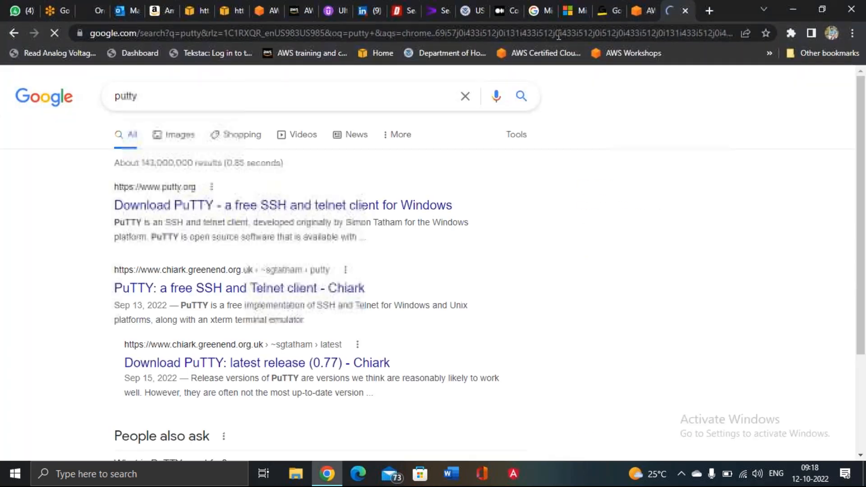
pyautogui.click(183, 207)
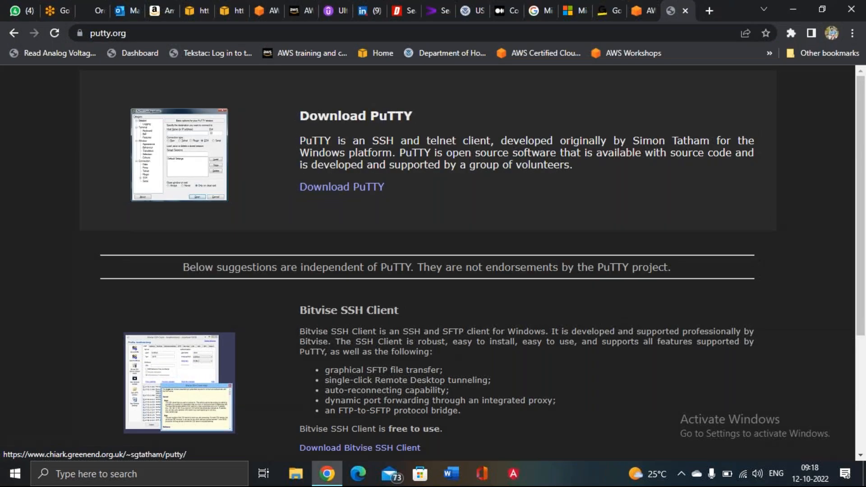
pyautogui.click(342, 189)
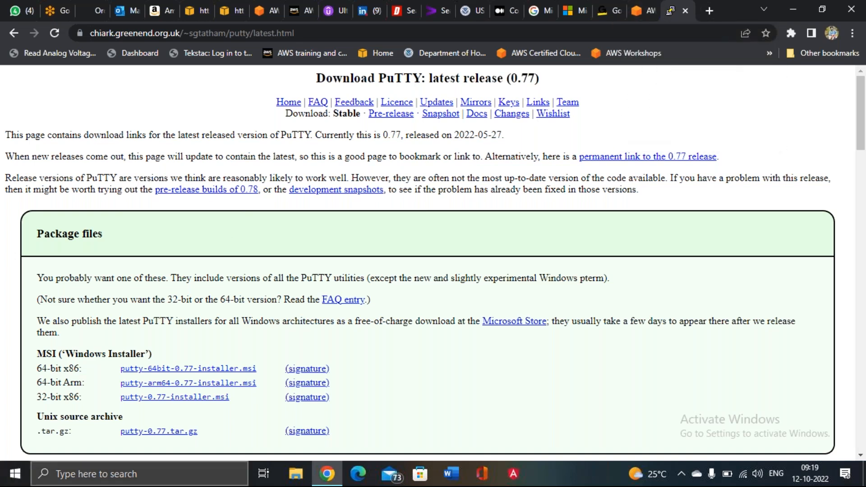
# Step: Search Windows for putty to check whether it is on the computer, and close the search
pyautogui.click(90, 478)
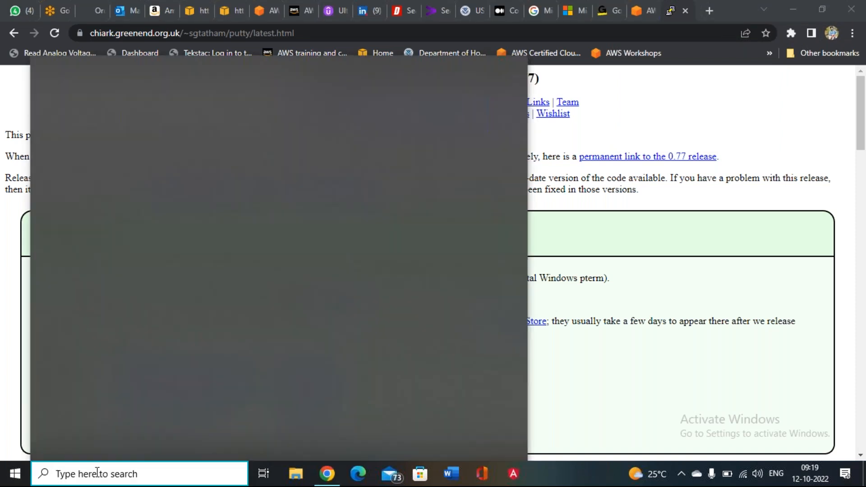
pyautogui.write('putty')
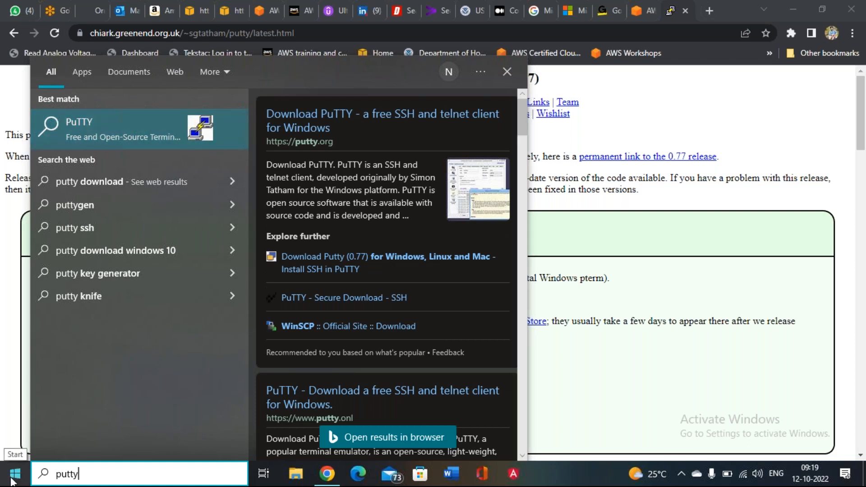
pyautogui.click(711, 101)
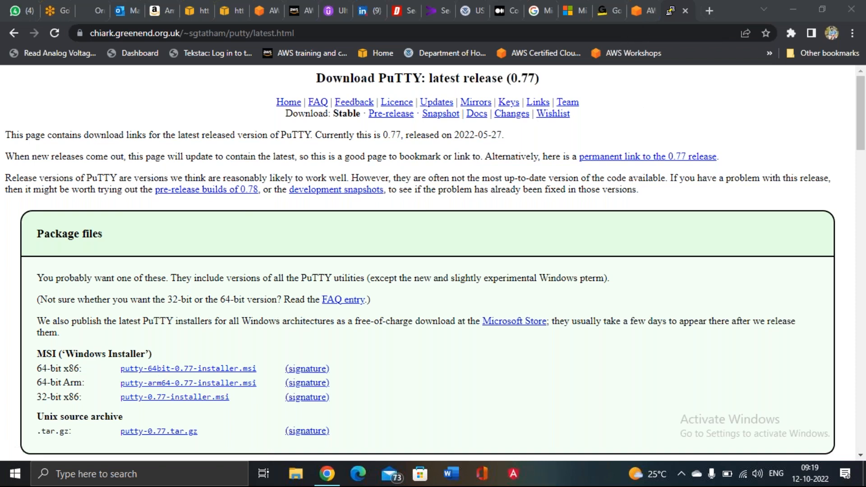
# Step: Download the 64-bit x86 installer putty-64bit-0.77-installer.msi and run it
pyautogui.click(150, 370)
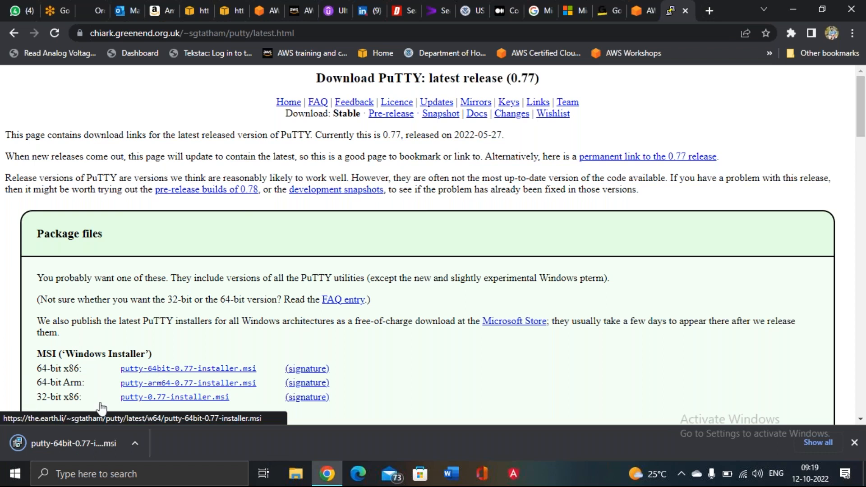
pyautogui.click(43, 446)
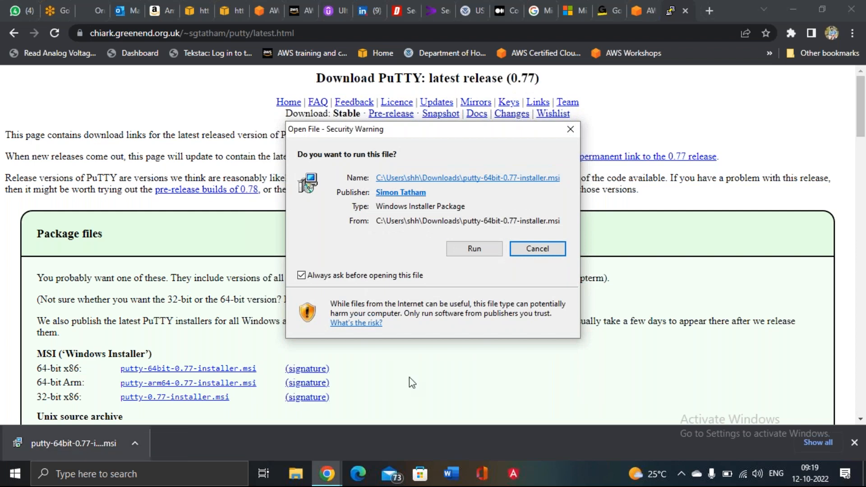
pyautogui.click(474, 249)
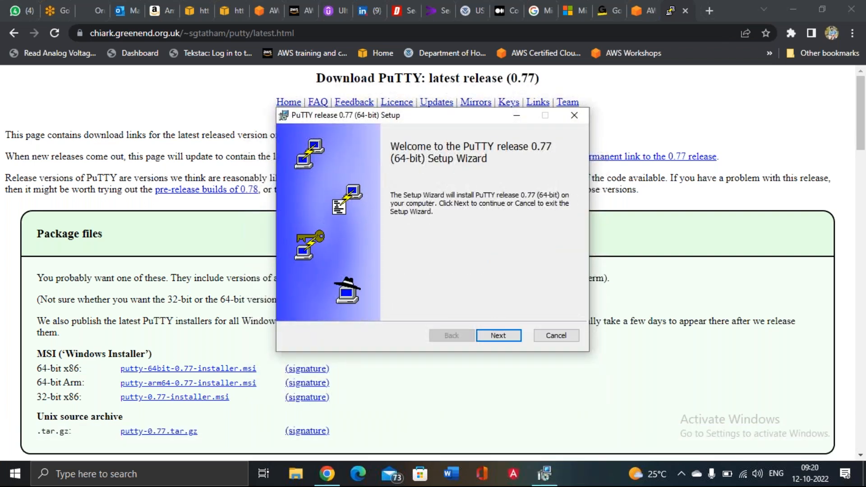
# Step: Install PuTTY 0.77 into C:\Program Files\PuTTY\ with the default features, finish the setup and close the README
pyautogui.click(501, 339)
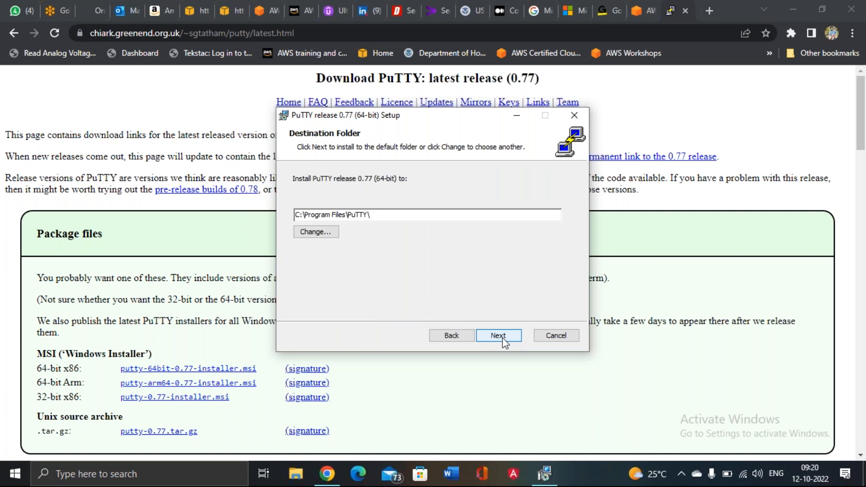
pyautogui.click(504, 339)
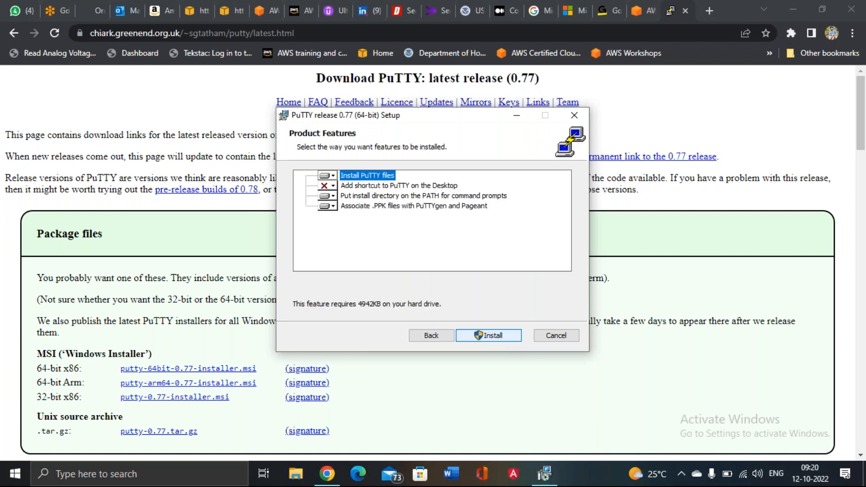
pyautogui.click(501, 337)
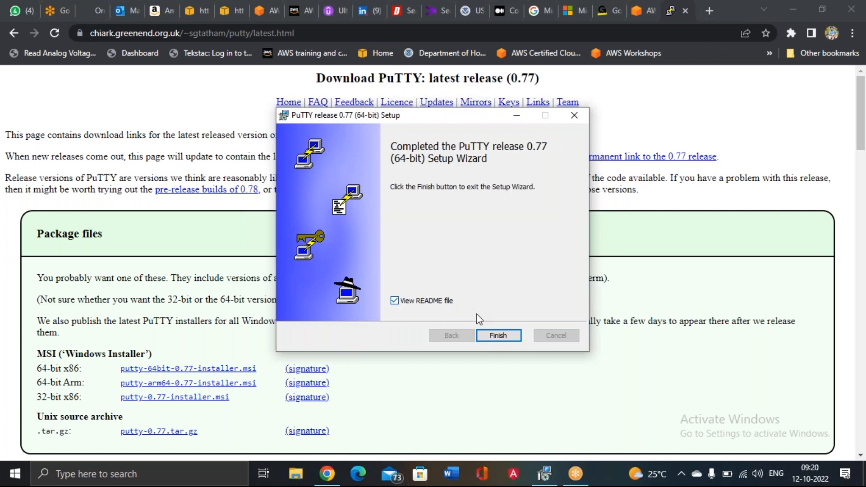
pyautogui.click(491, 337)
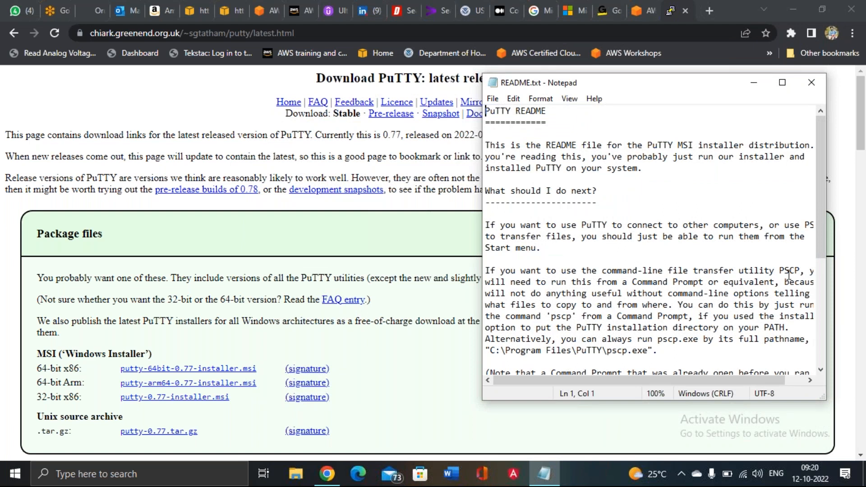
pyautogui.click(813, 81)
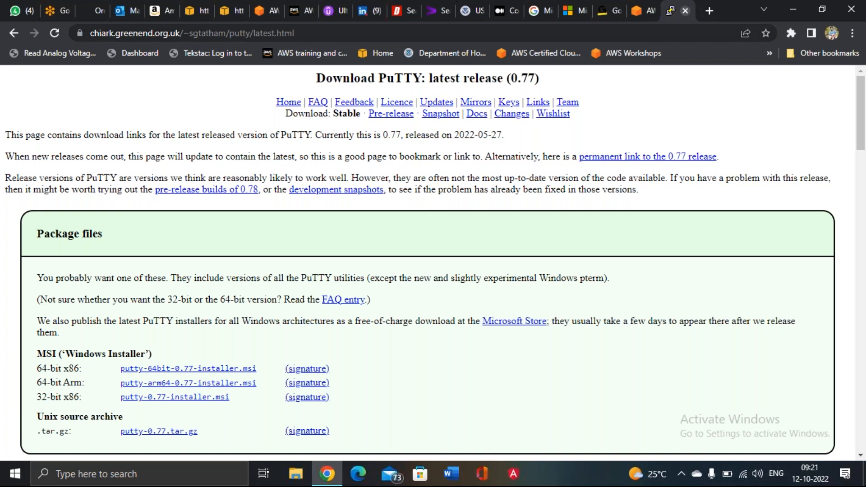
# Step: Close the PuTTY download page and launch PuTTYgen from the Windows search
pyautogui.click(685, 10)
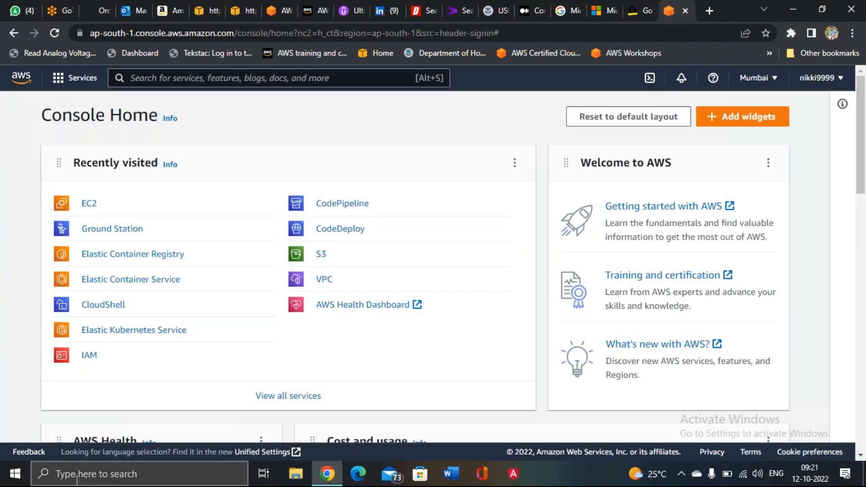
pyautogui.click(97, 476)
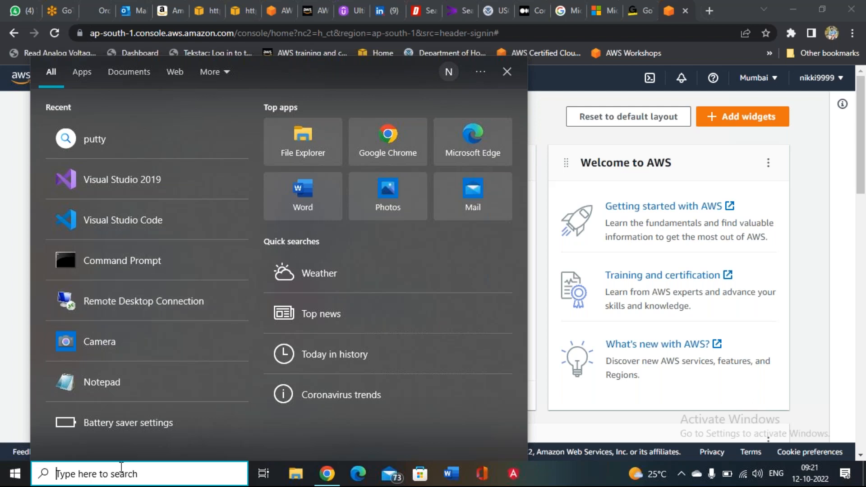
pyautogui.write('putty')
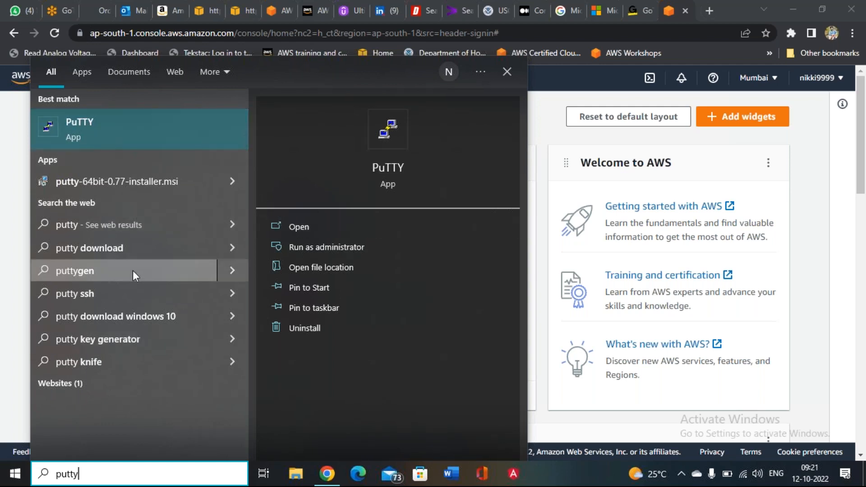
pyautogui.write('gen')
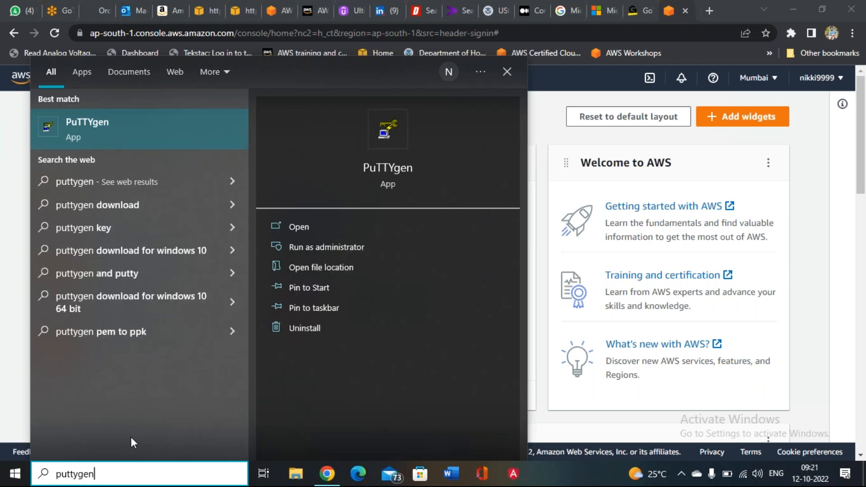
pyautogui.click(96, 126)
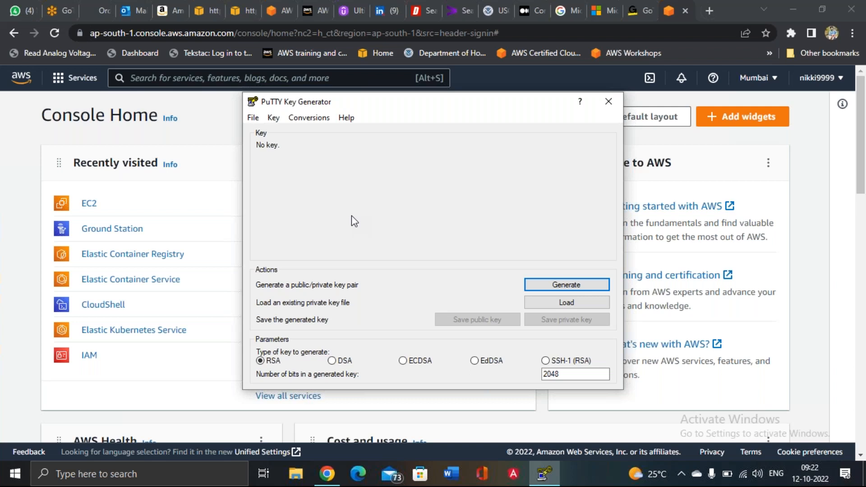
# Step: Load the existing private key big.pem from Downloads into PuTTYgen, with all file types shown
pyautogui.click(564, 303)
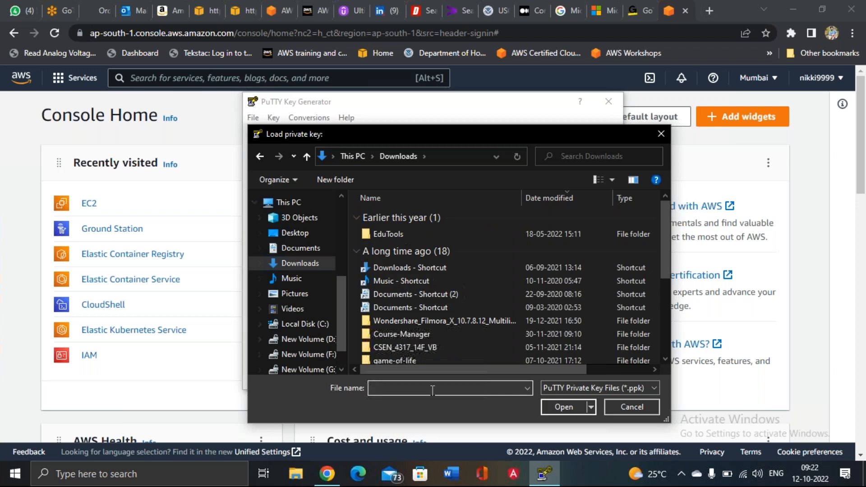
pyautogui.click(594, 383)
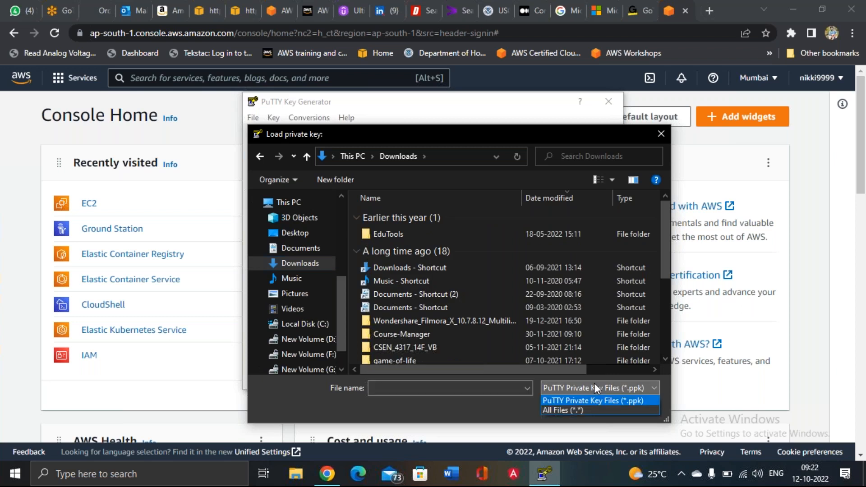
pyautogui.click(572, 410)
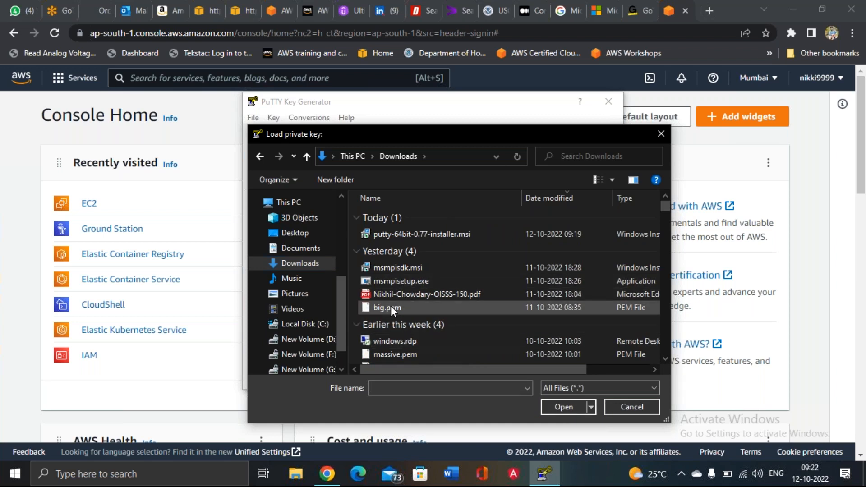
pyautogui.click(391, 308)
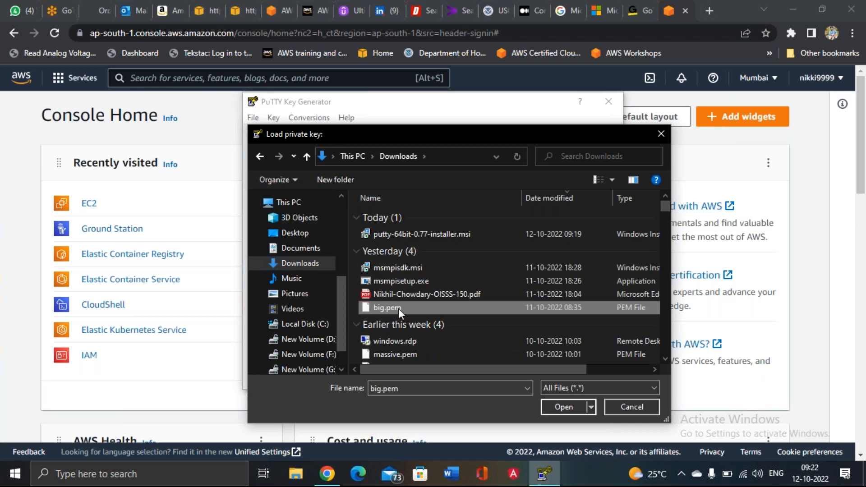
pyautogui.click(562, 406)
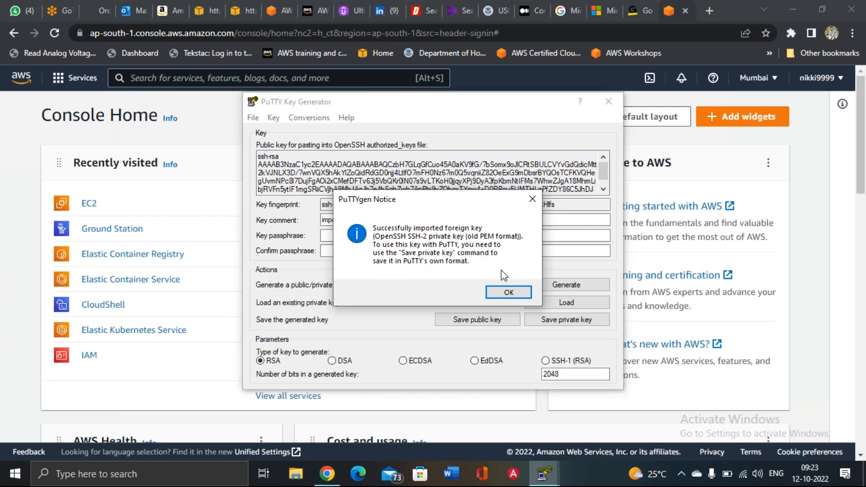
pyautogui.click(509, 293)
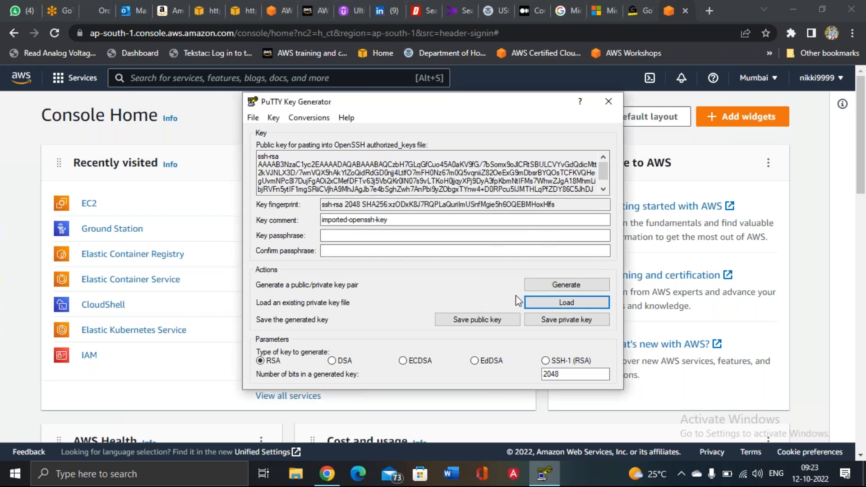
# Step: Save the loaded private key to the Desktop as big in PuTTY .ppk format without a passphrase, and close PuTTYgen
pyautogui.click(566, 321)
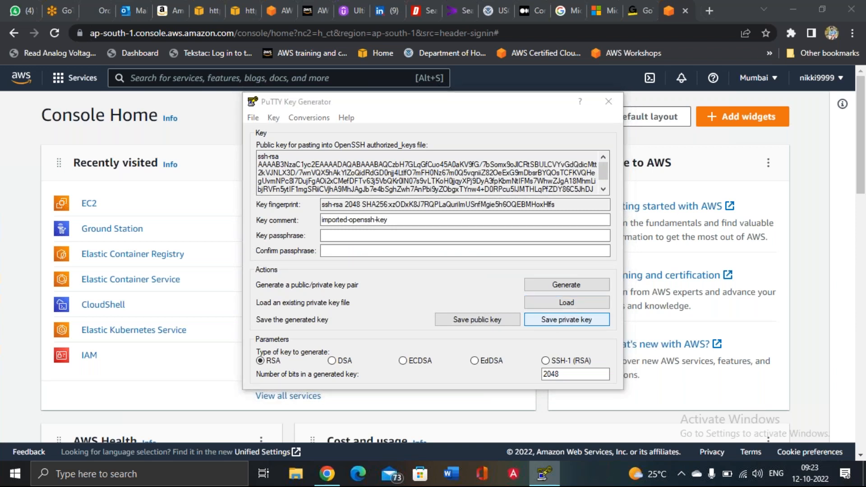
pyautogui.click(436, 283)
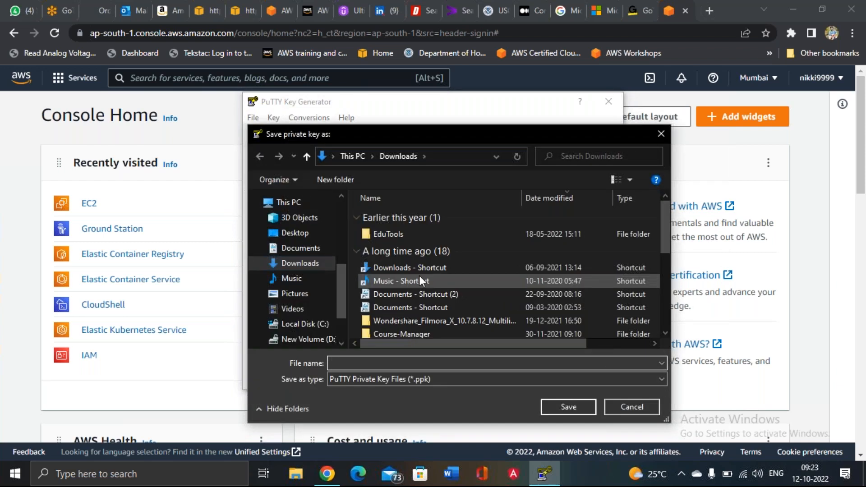
pyautogui.click(305, 237)
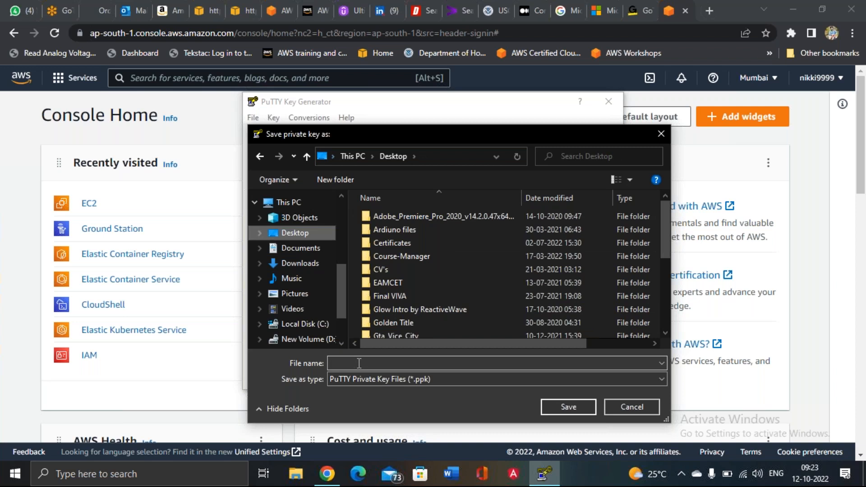
pyautogui.click(359, 364)
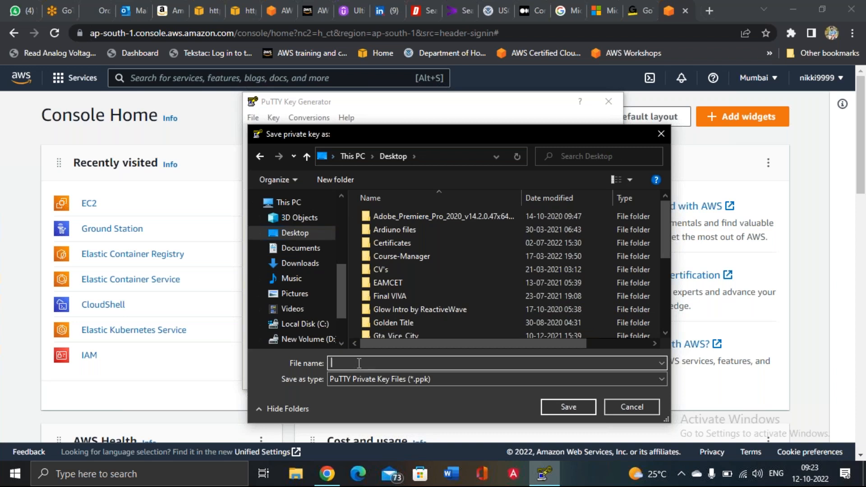
pyautogui.write('big')
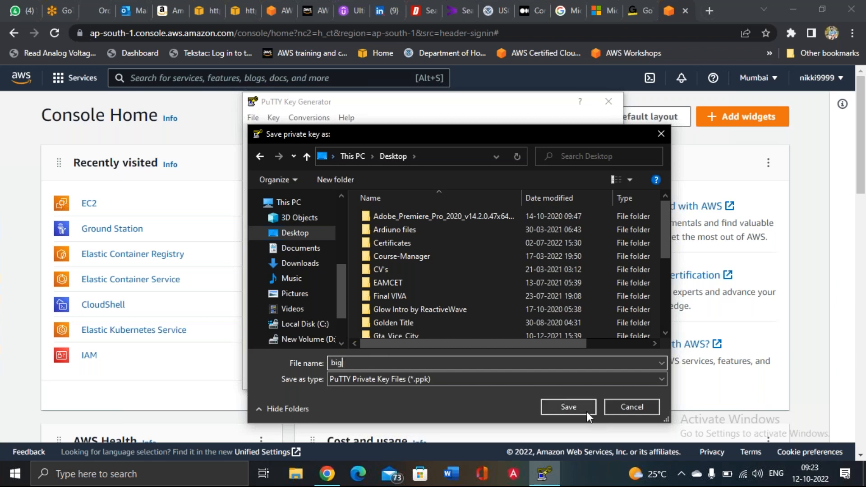
pyautogui.click(568, 409)
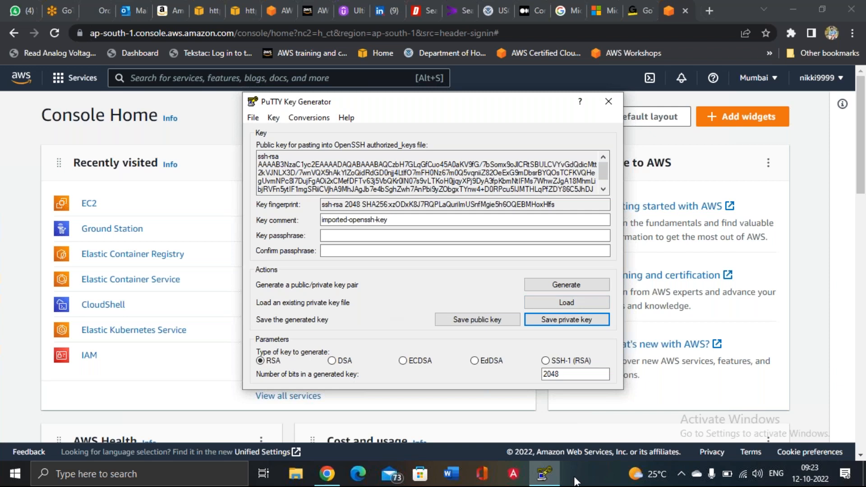
pyautogui.click(609, 102)
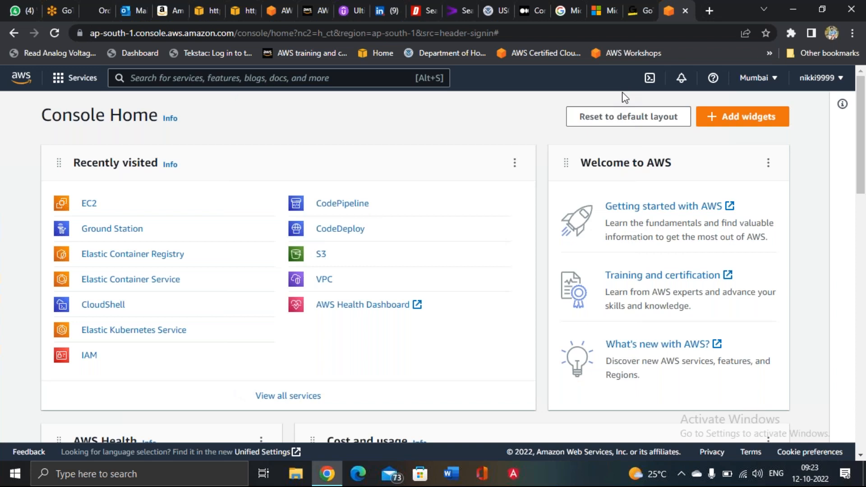
# Step: Minimize the browser, look for the saved big.ppk key in the Desktop folder in File Explorer, and close the folder
pyautogui.click(793, 8)
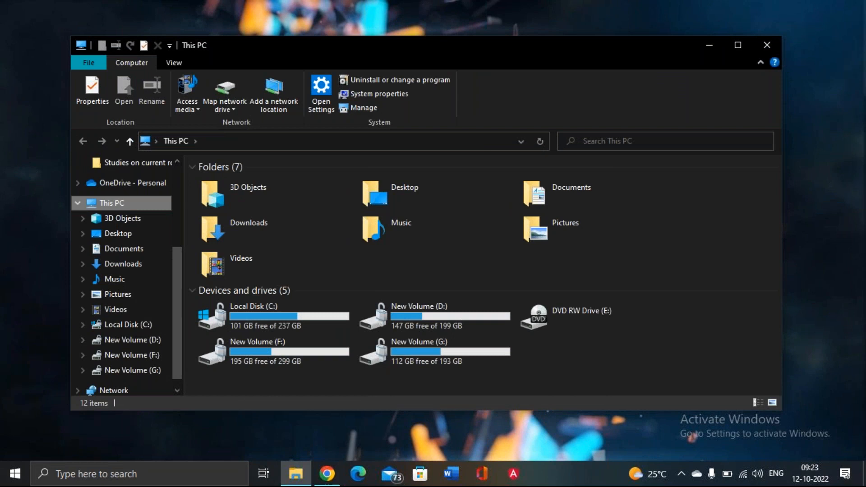
pyautogui.click(127, 234)
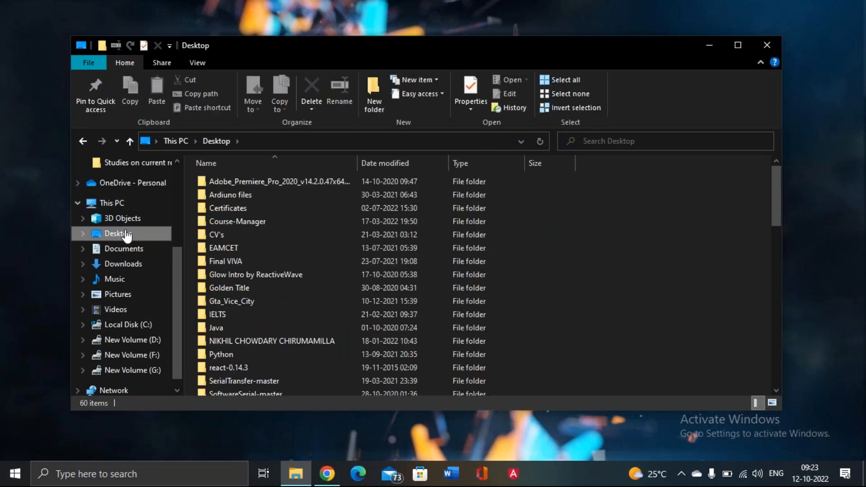
pyautogui.scroll(-1, 337, 251)
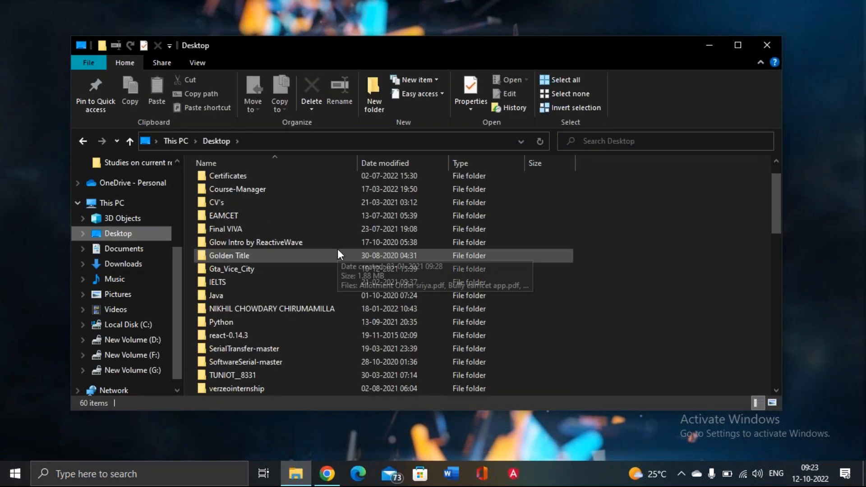
pyautogui.scroll(-8, 338, 251)
pyautogui.scroll(-4, 338, 251)
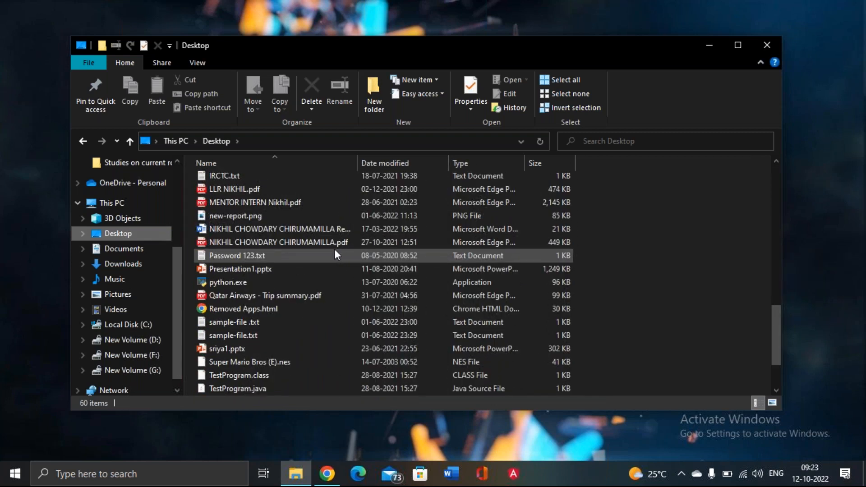
pyautogui.scroll(3, 250, 205)
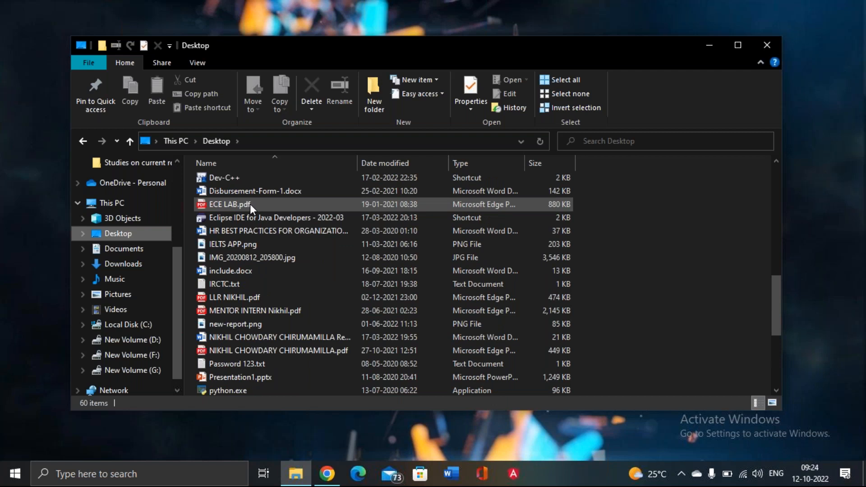
pyautogui.scroll(1, 250, 204)
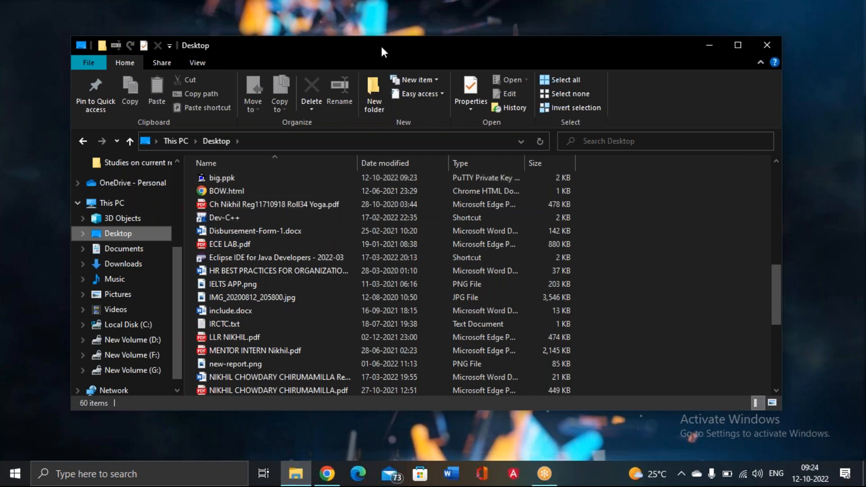
pyautogui.click(768, 45)
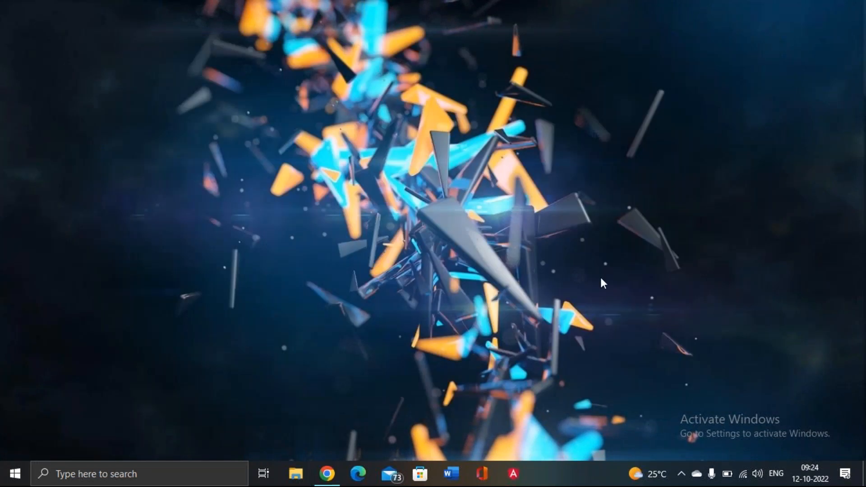
# Step: Pin PuTTYgen to the taskbar from the Windows search
pyautogui.click(226, 474)
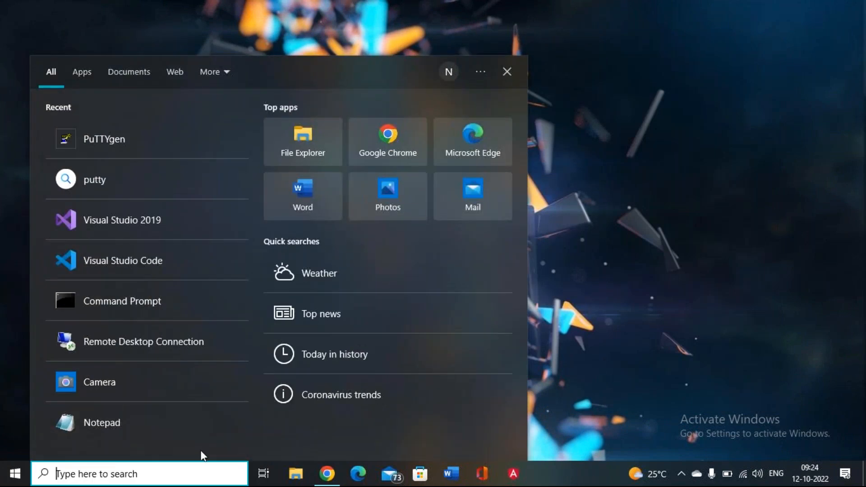
pyautogui.rightClick(120, 142)
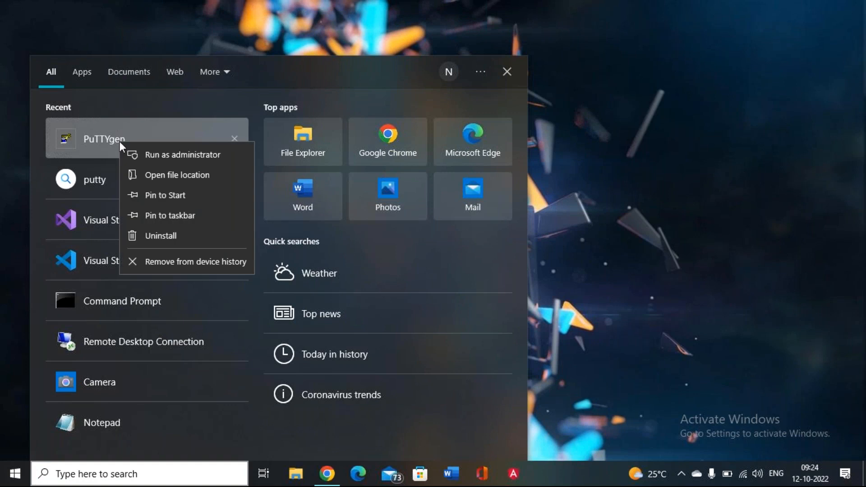
pyautogui.click(183, 215)
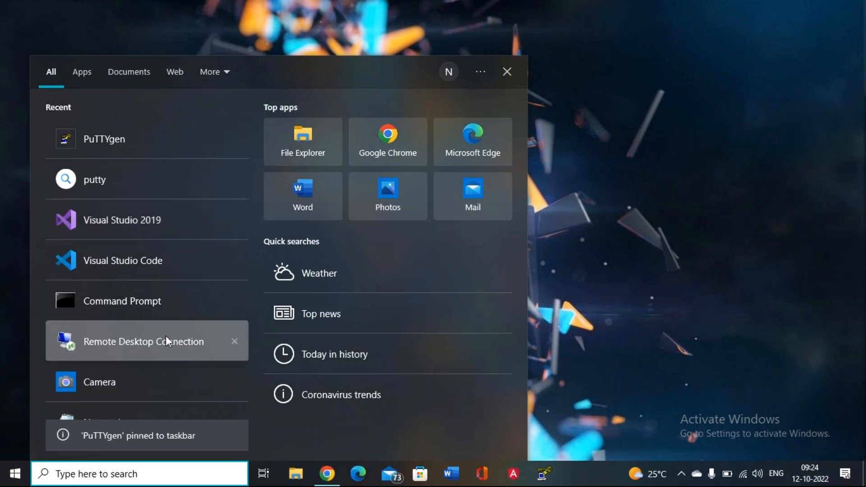
pyautogui.write('puttygen')
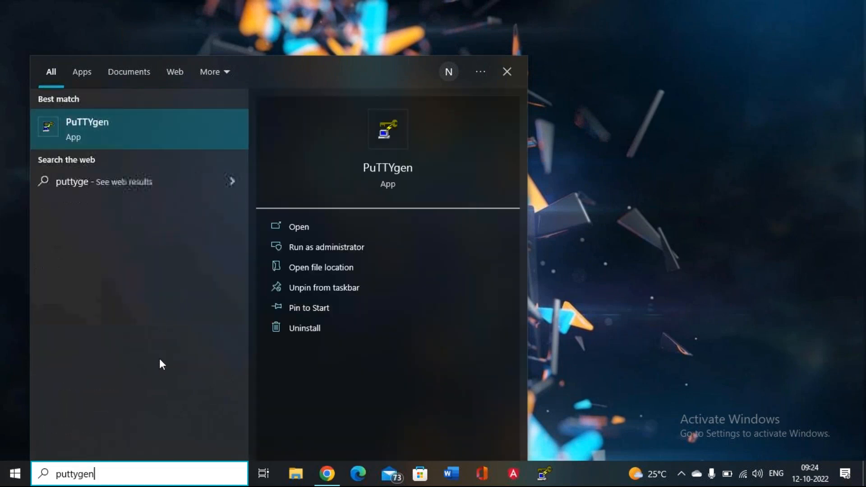
pyautogui.rightClick(140, 134)
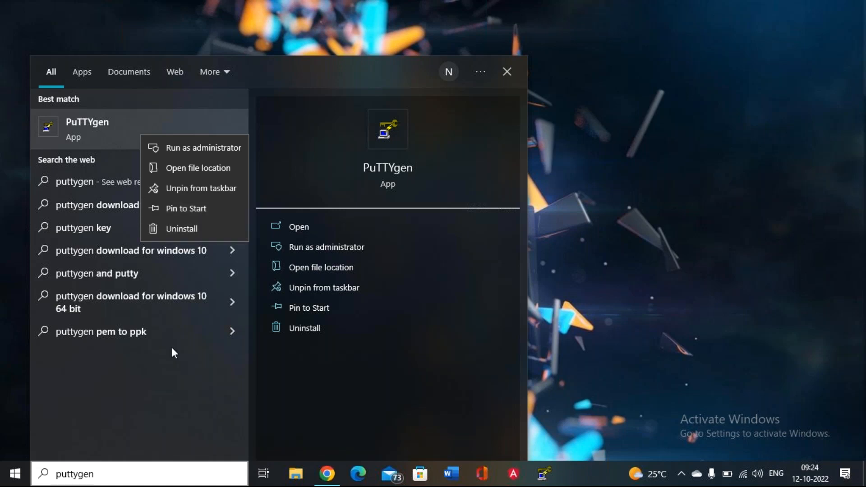
pyautogui.click(171, 364)
# Step: Change the Windows search to find the PuTTY app, pin it to the taskbar and close the search
pyautogui.press('BackSpace')
pyautogui.press('BackSpace')
pyautogui.press('BackSpace')
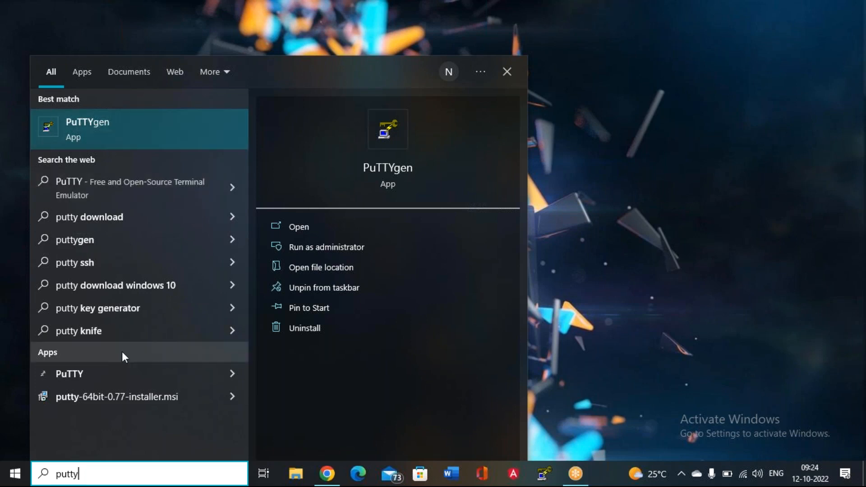
pyautogui.press('BackSpace')
pyautogui.press('BackSpace')
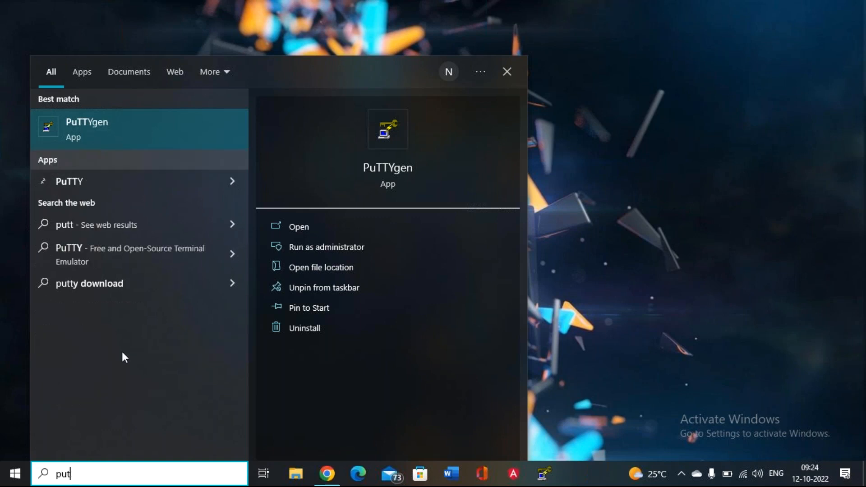
pyautogui.write('Ty')
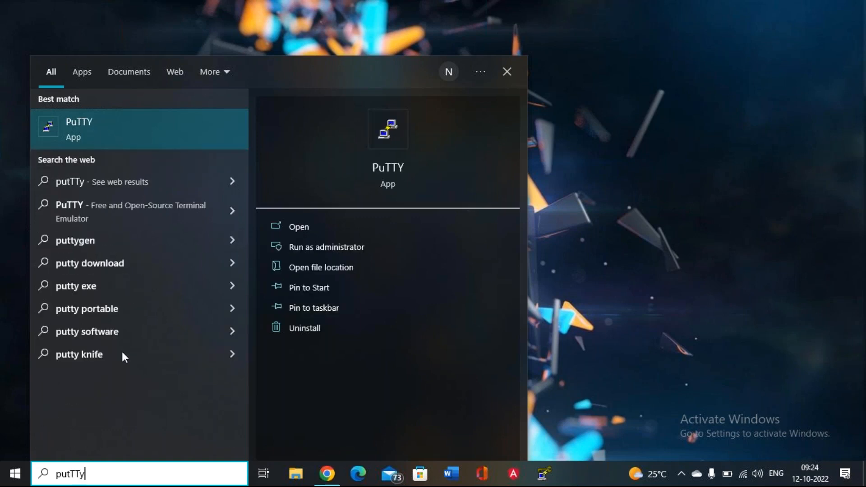
pyautogui.rightClick(134, 125)
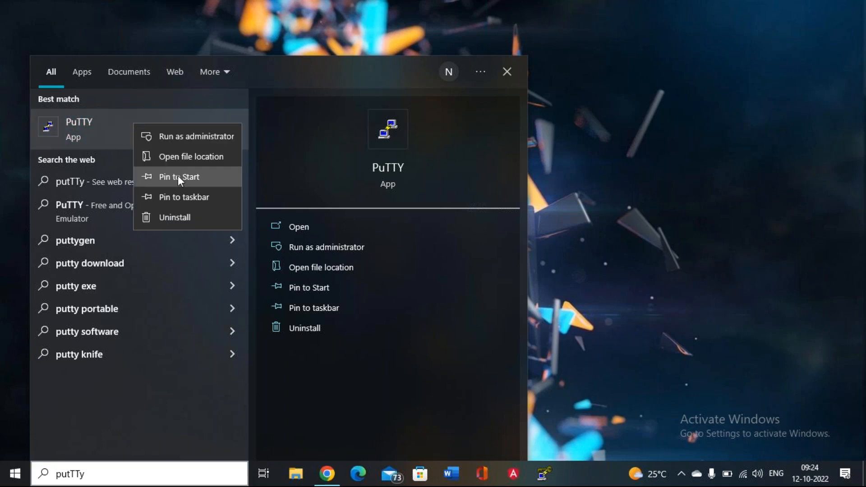
pyautogui.click(178, 197)
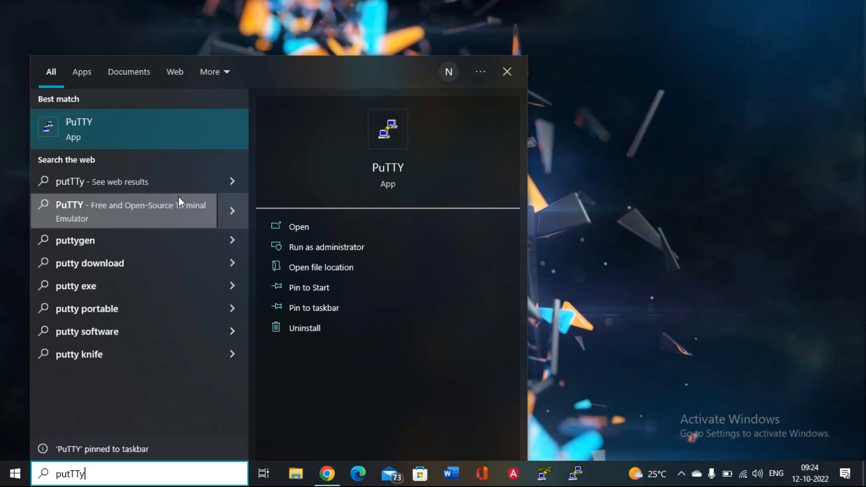
pyautogui.click(621, 135)
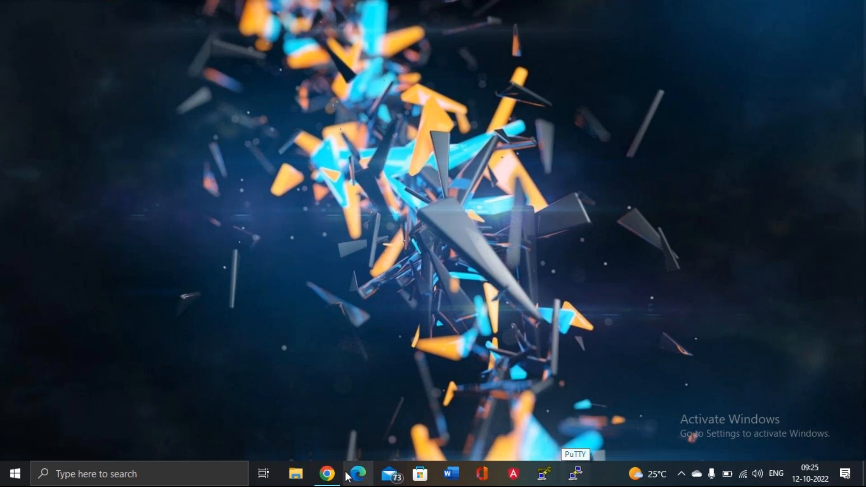
# Step: Return to the AWS console in Chrome, open the running EC2 instances list and remove the running-state filter
pyautogui.click(329, 480)
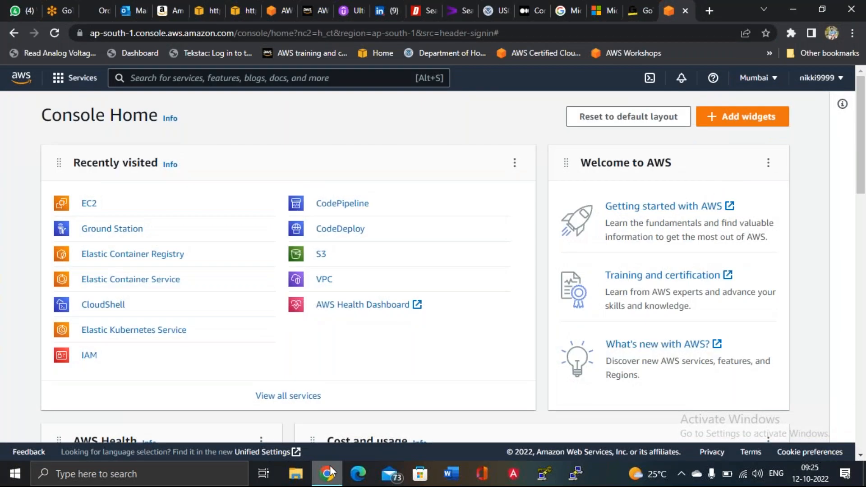
pyautogui.click(90, 204)
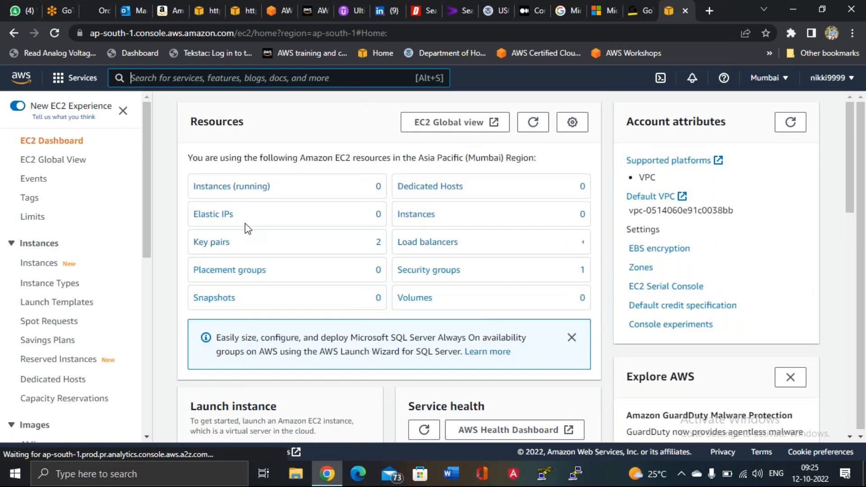
pyautogui.click(240, 190)
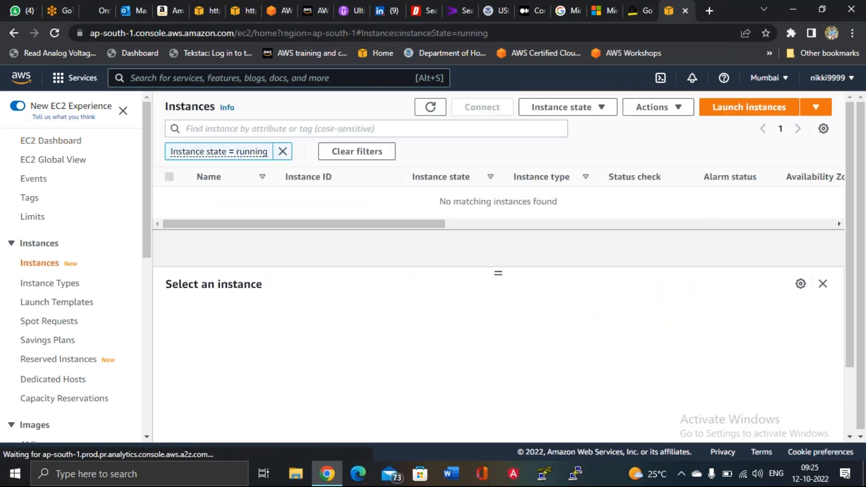
pyautogui.click(283, 152)
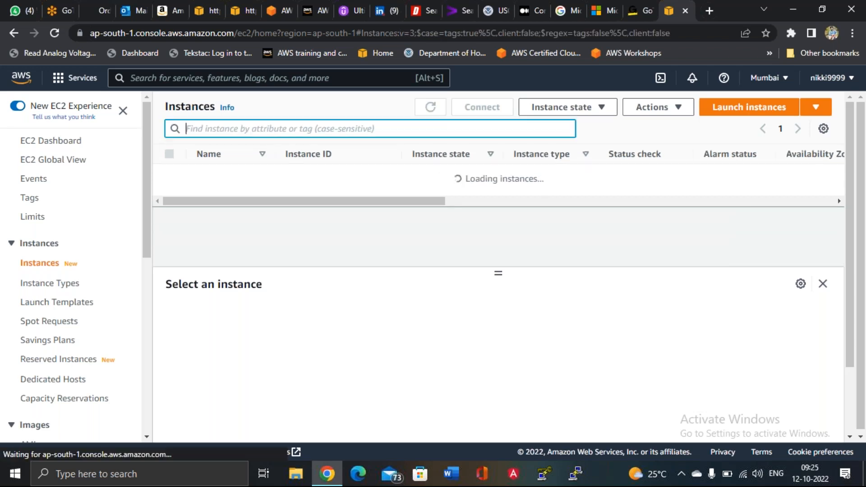
# Step: Start launching a new EC2 instance and name it linux
pyautogui.click(753, 111)
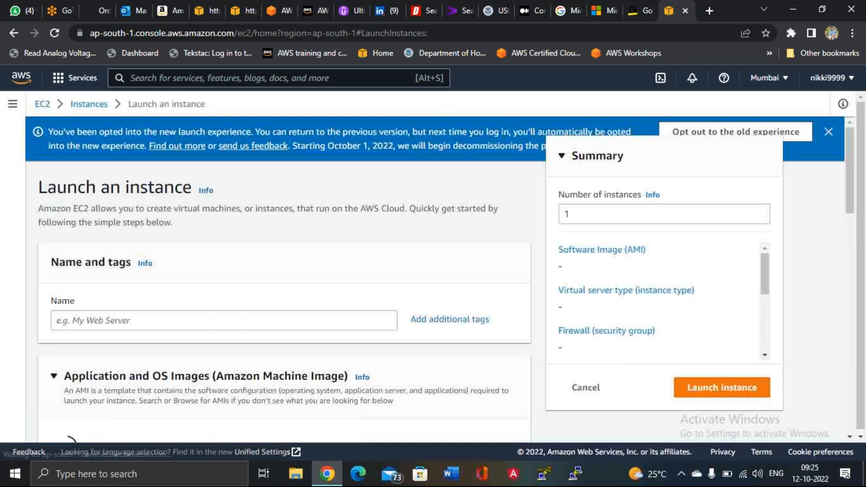
pyautogui.click(131, 336)
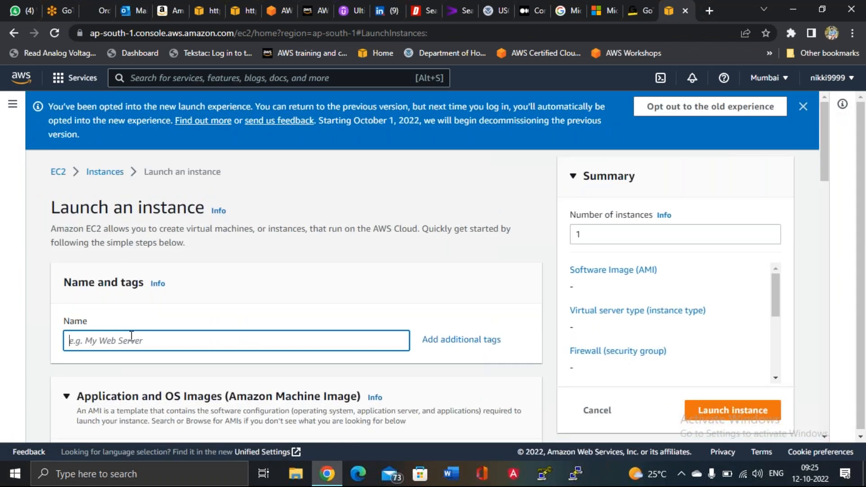
pyautogui.write('linux')
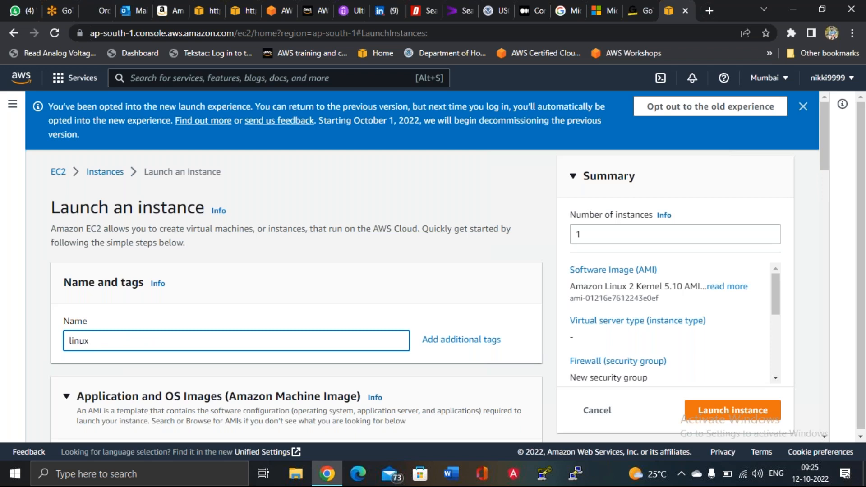
# Step: Choose the Ubuntu quick-start image and set the AMI to Ubuntu Server 18.04 LTS (HVM), SSD Volume Type
pyautogui.scroll(-1, 427, 267)
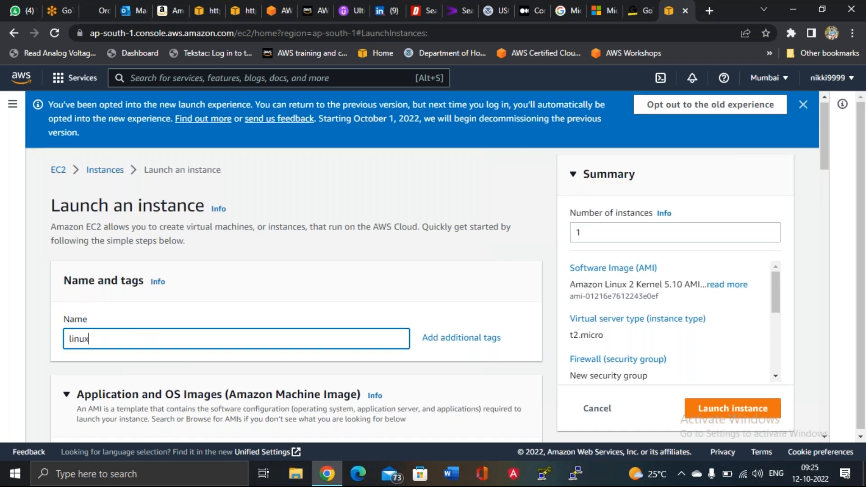
pyautogui.scroll(-2, 427, 268)
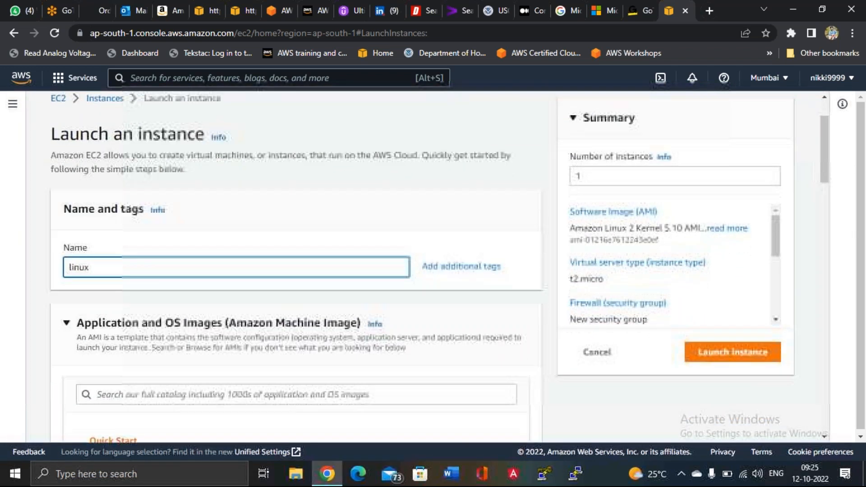
pyautogui.scroll(-4, 241, 287)
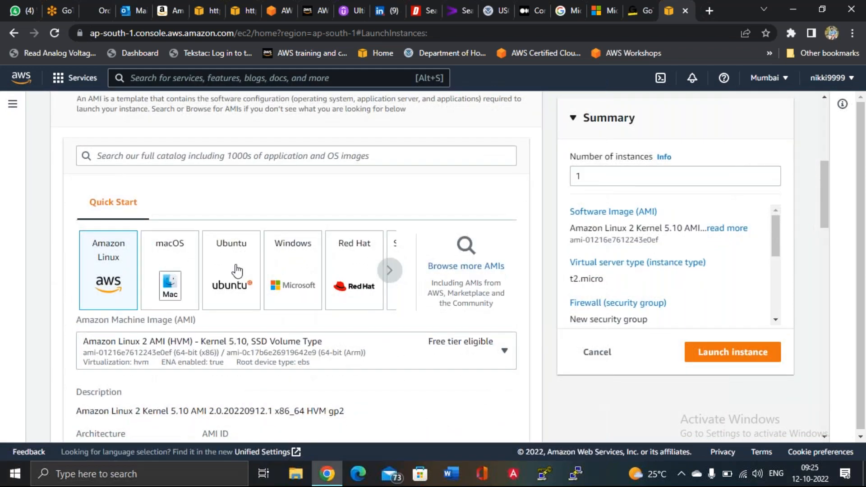
pyautogui.click(236, 274)
pyautogui.click(241, 351)
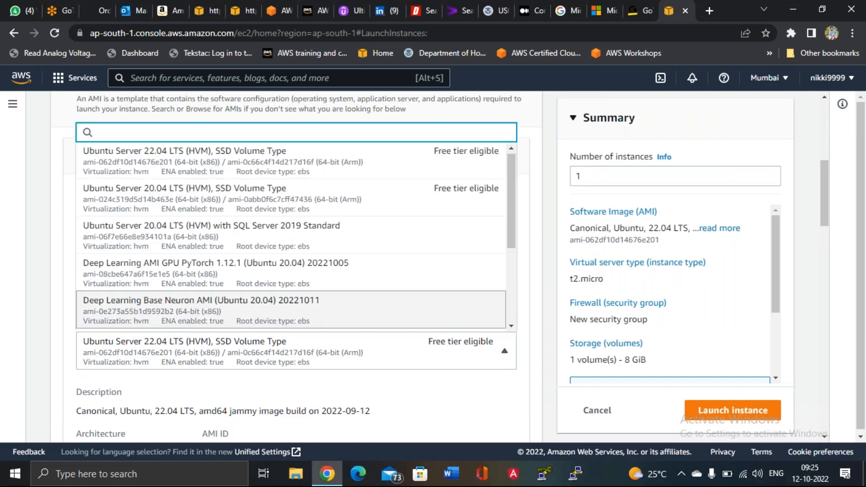
pyautogui.scroll(-2, 246, 307)
pyautogui.scroll(-1, 241, 305)
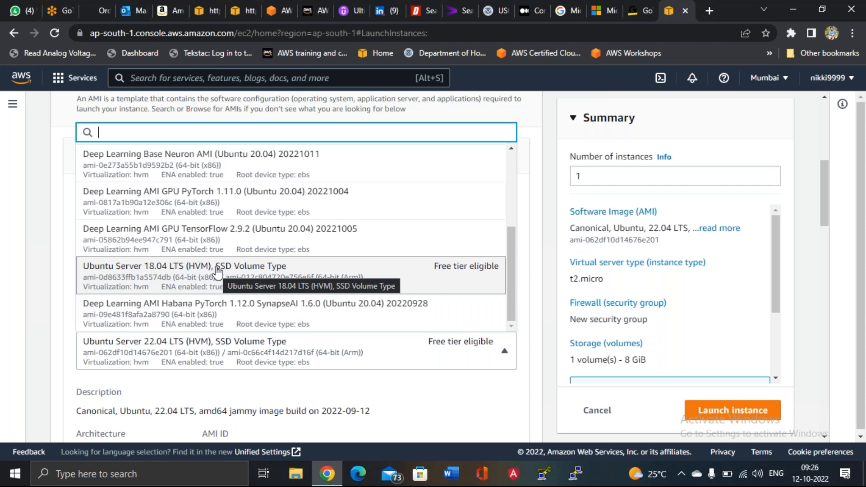
pyautogui.scroll(2, 218, 270)
pyautogui.scroll(3, 218, 272)
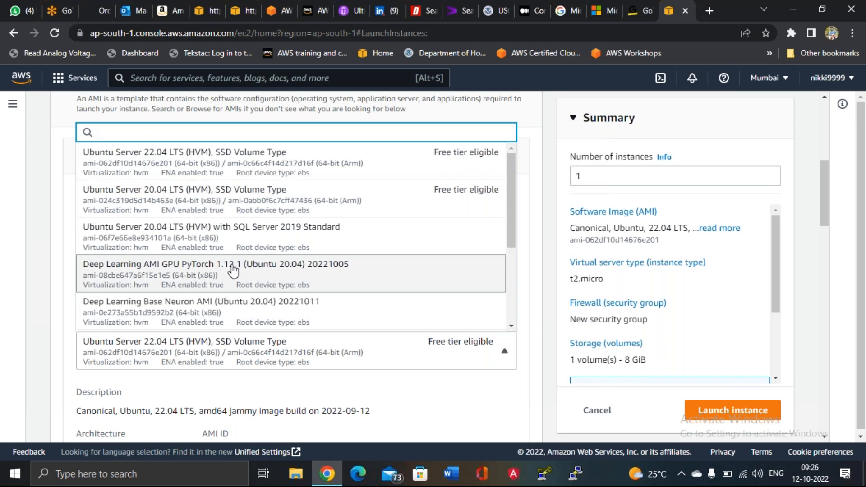
pyautogui.scroll(-3, 226, 279)
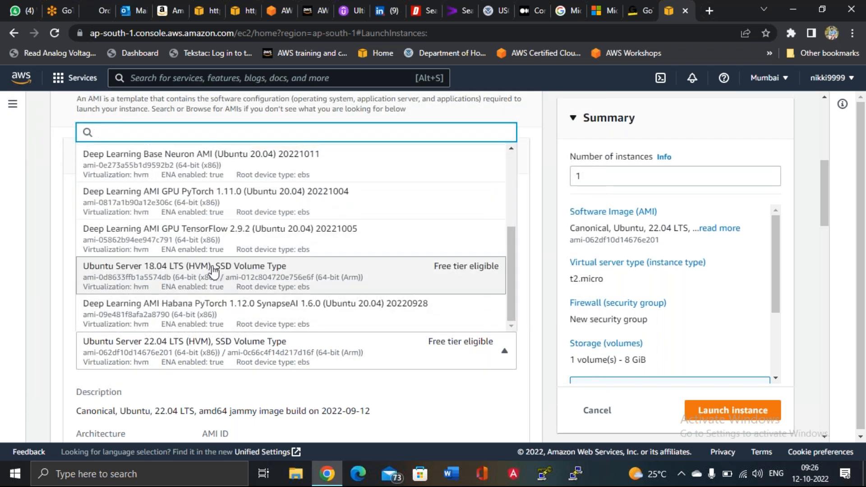
pyautogui.click(214, 272)
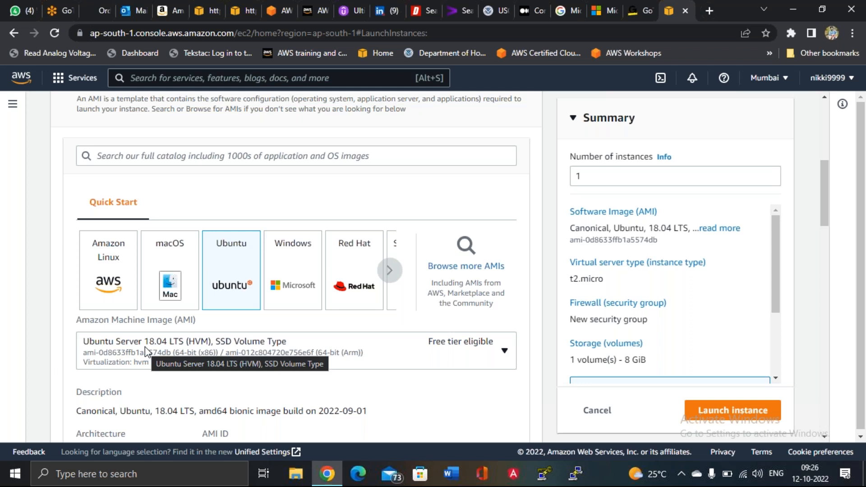
# Step: Set the login key pair for the instance to big
pyautogui.scroll(-2, 395, 363)
pyautogui.scroll(-5, 394, 364)
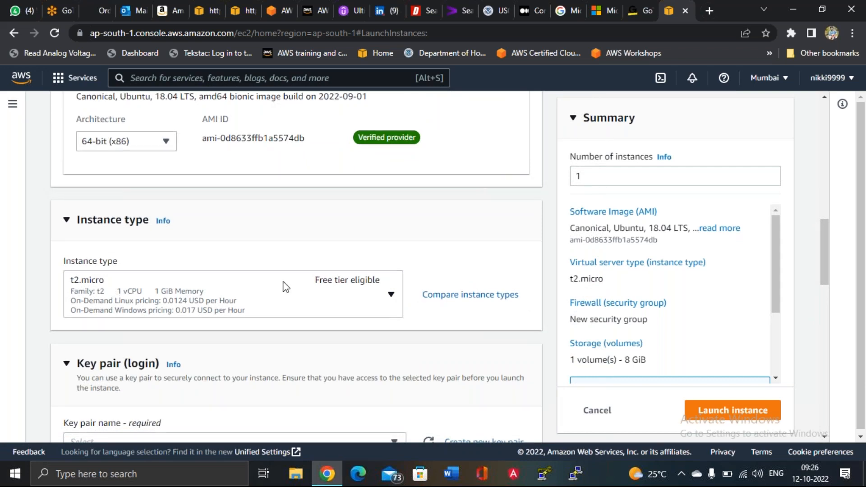
pyautogui.scroll(-2, 284, 286)
pyautogui.click(199, 357)
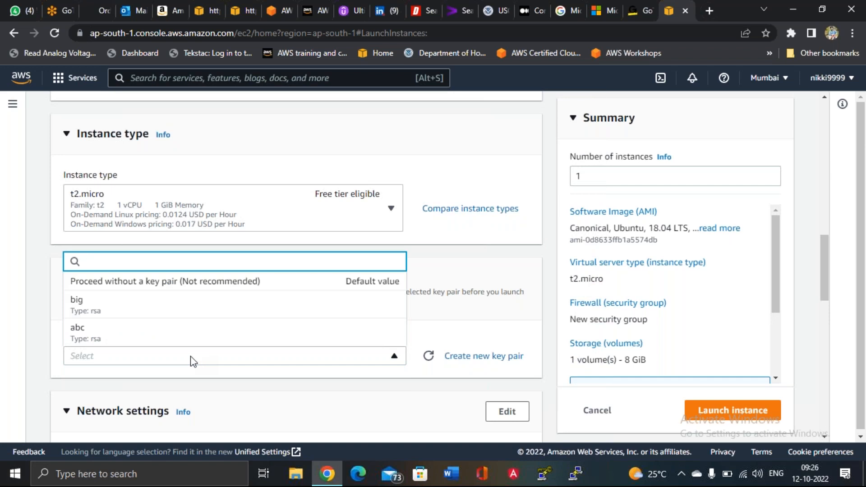
pyautogui.click(116, 305)
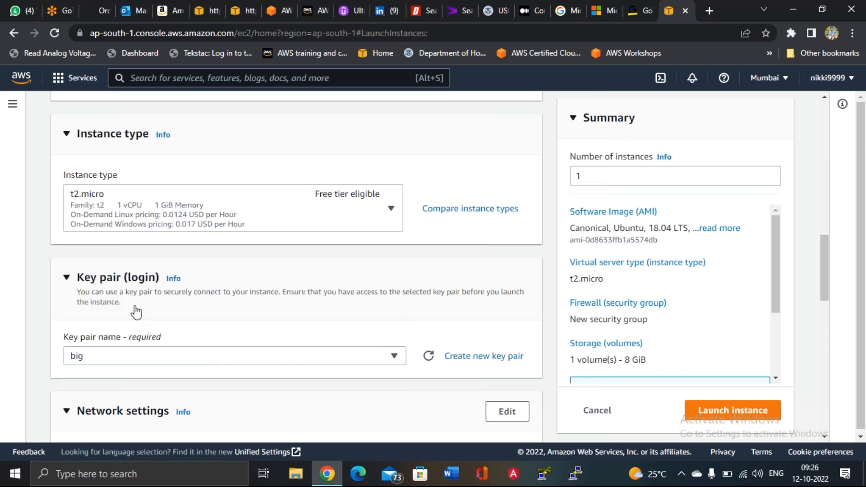
# Step: Assign the existing default security group to the instance and launch it
pyautogui.scroll(-9, 136, 311)
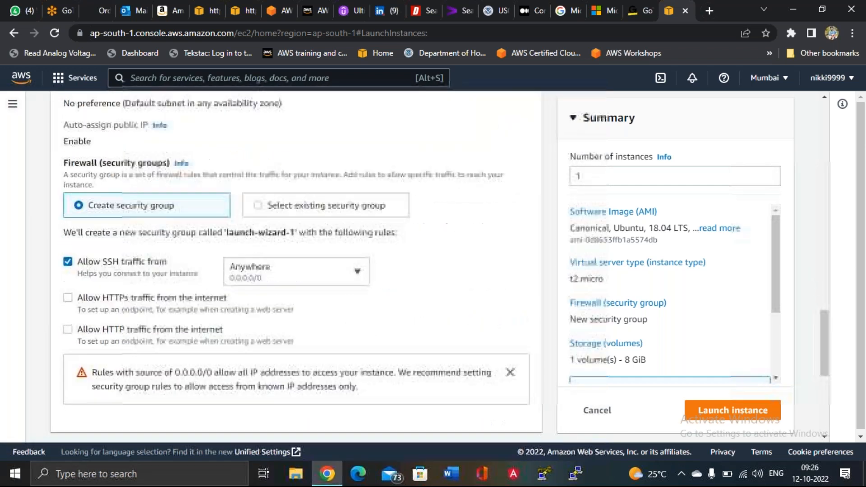
pyautogui.click(259, 206)
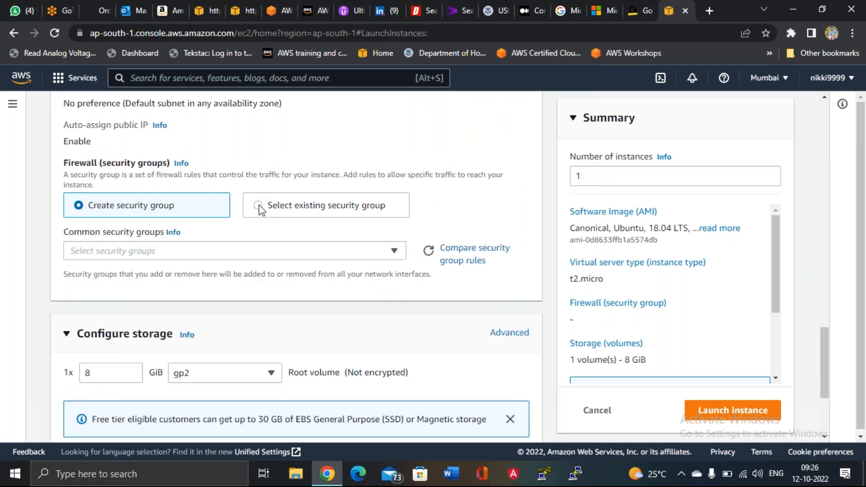
pyautogui.click(247, 254)
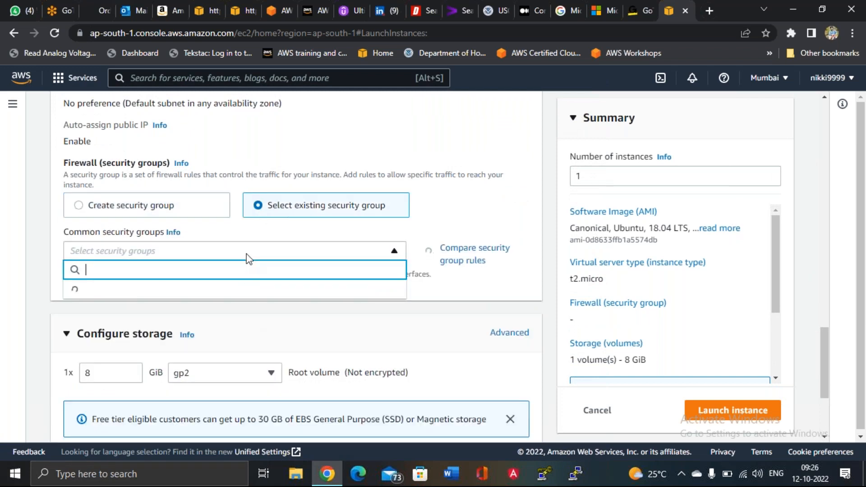
pyautogui.click(225, 294)
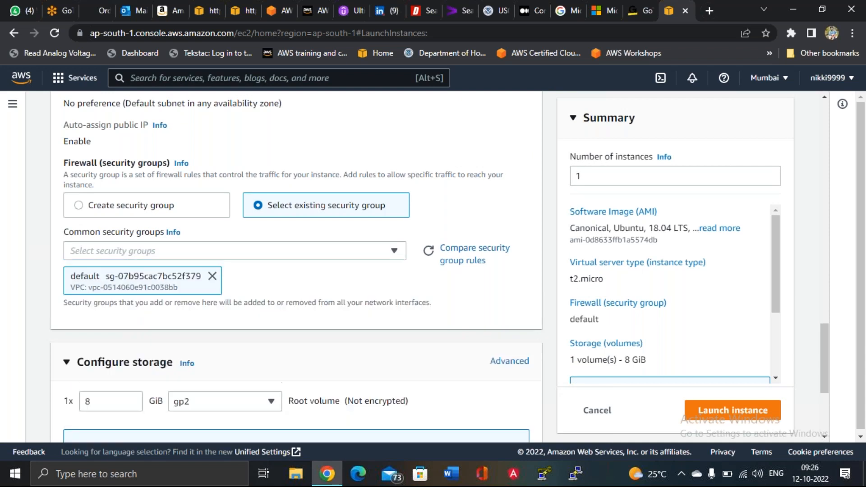
pyautogui.click(719, 413)
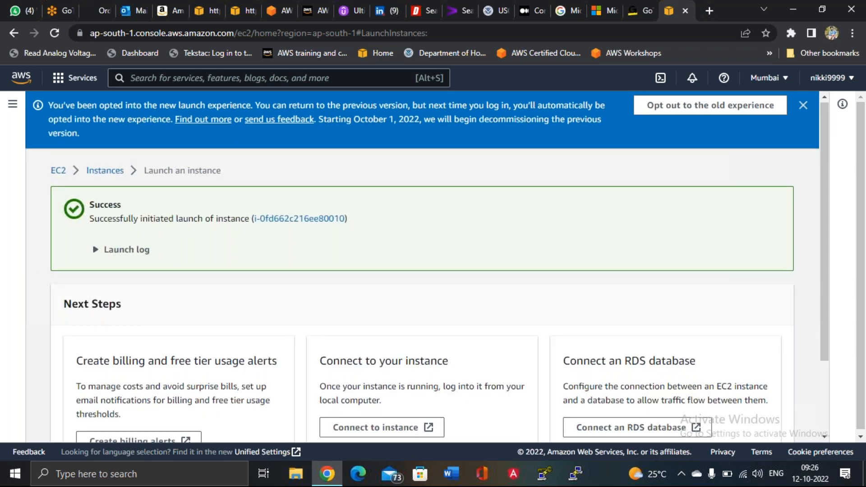
# Step: Open the list of all instances and refresh it until the linux instance is running
pyautogui.scroll(-2, 727, 401)
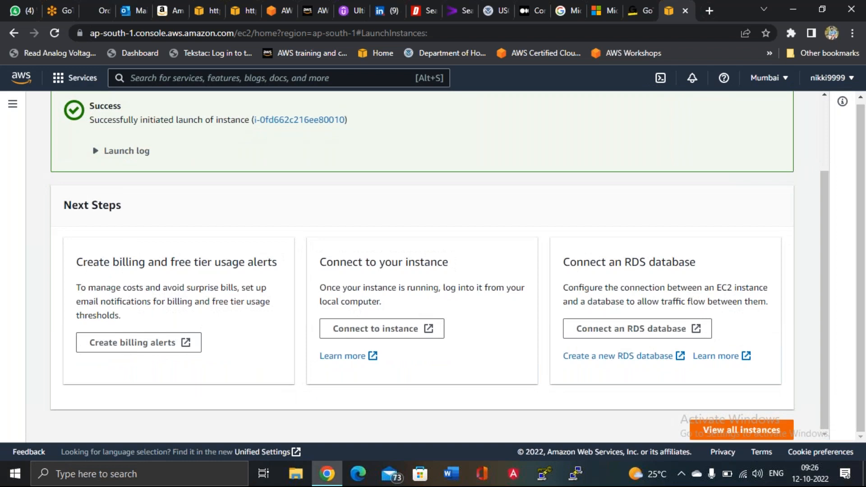
pyautogui.click(742, 430)
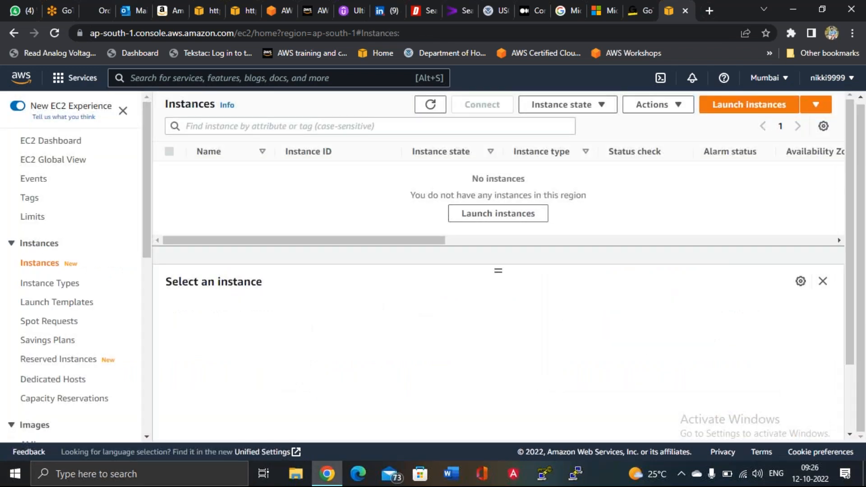
pyautogui.click(431, 104)
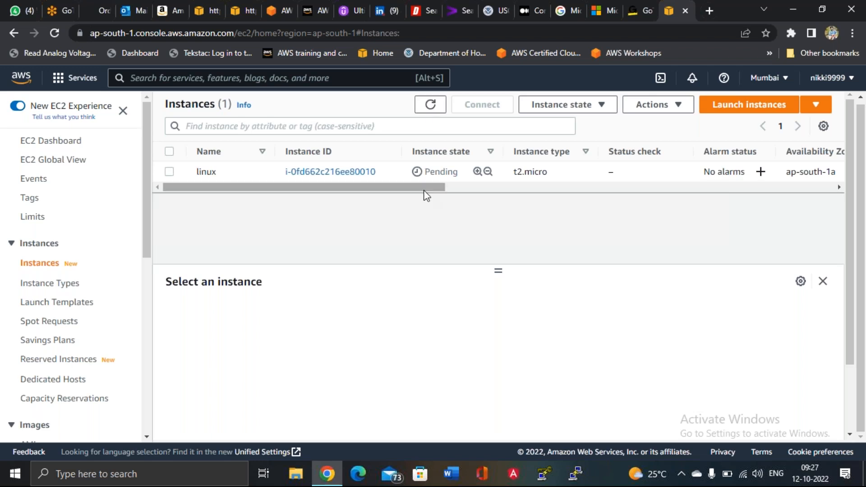
pyautogui.click(430, 105)
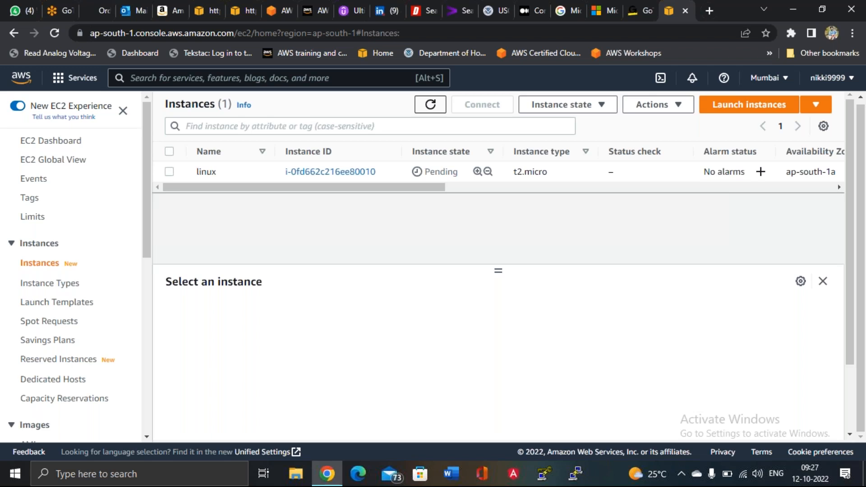
pyautogui.click(430, 105)
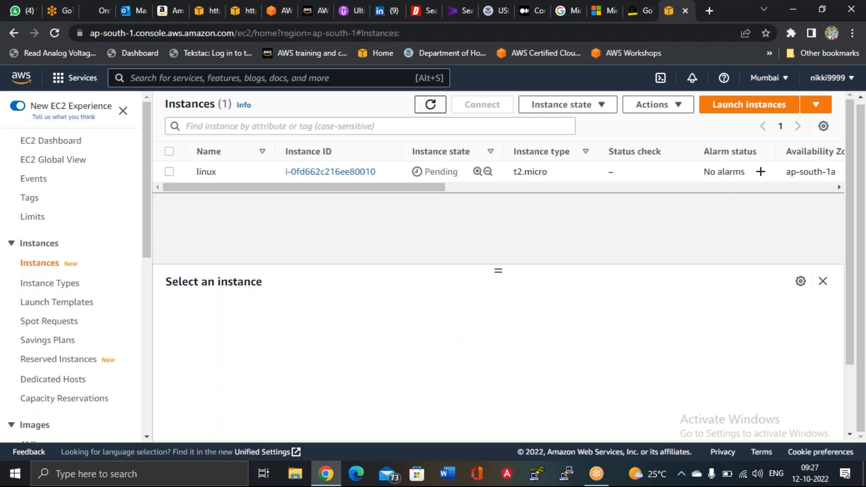
pyautogui.click(431, 104)
pyautogui.click(430, 105)
pyautogui.click(431, 105)
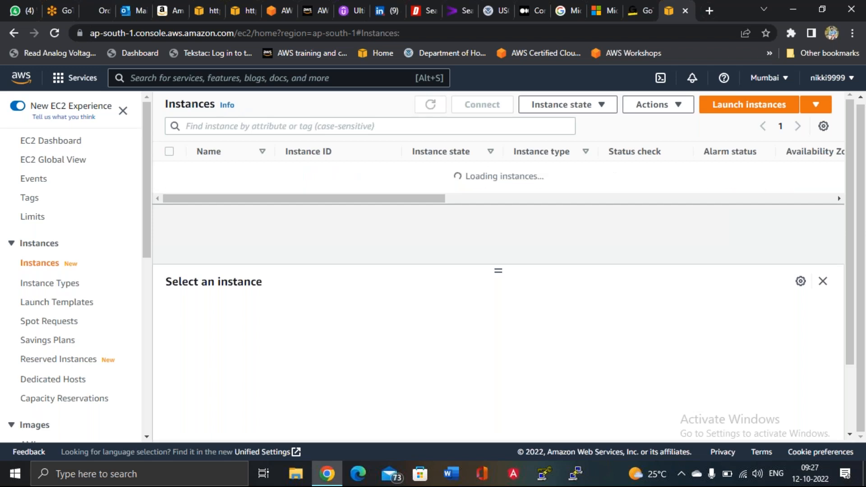
pyautogui.click(430, 104)
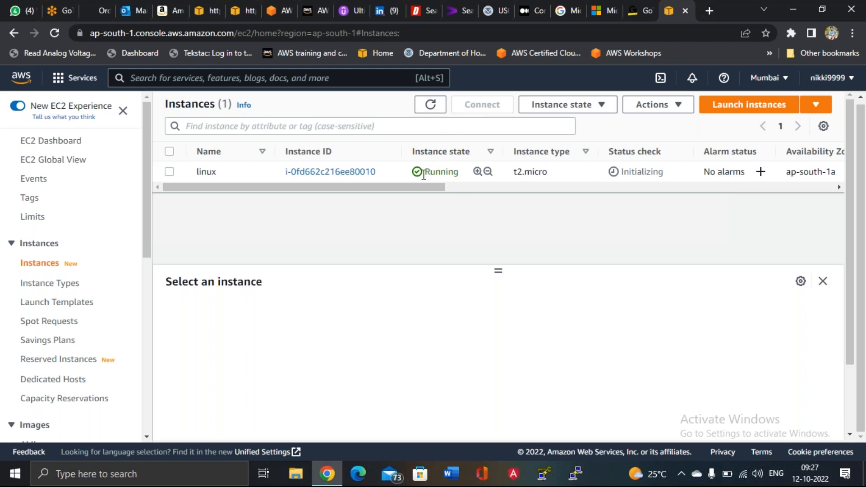
pyautogui.click(170, 172)
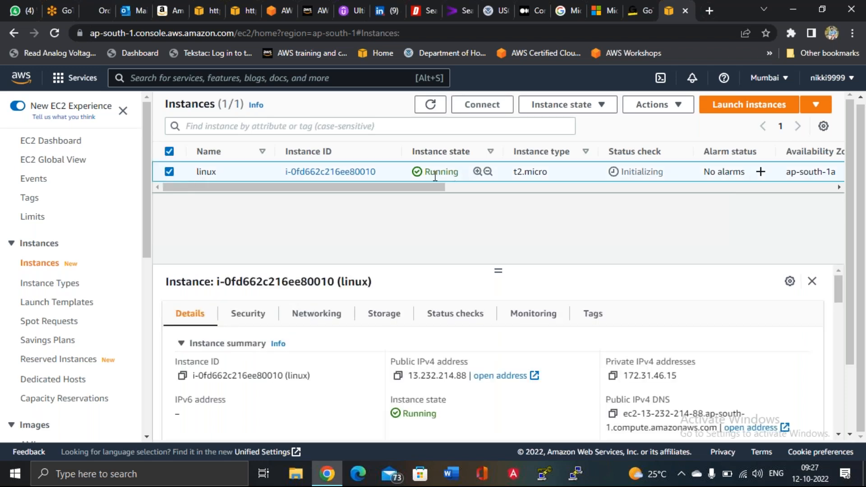
pyautogui.click(398, 376)
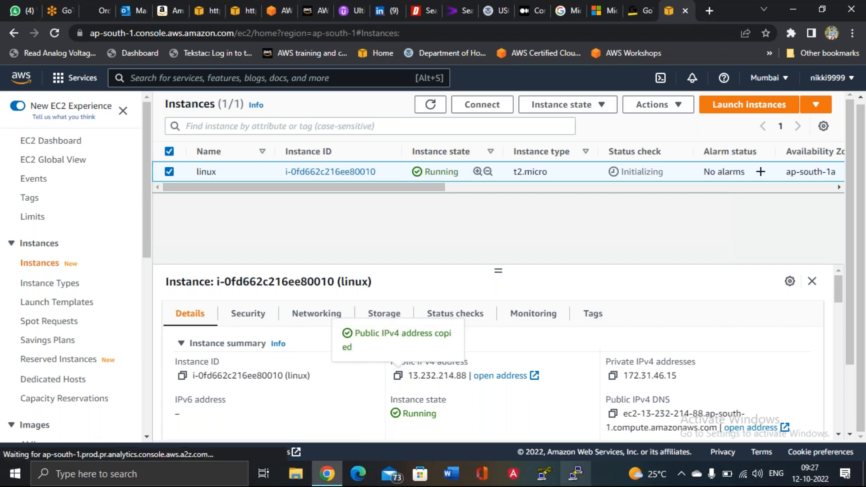
pyautogui.click(575, 473)
pyautogui.write('ubuntu@')
pyautogui.hotkey('ctrl', 'v')
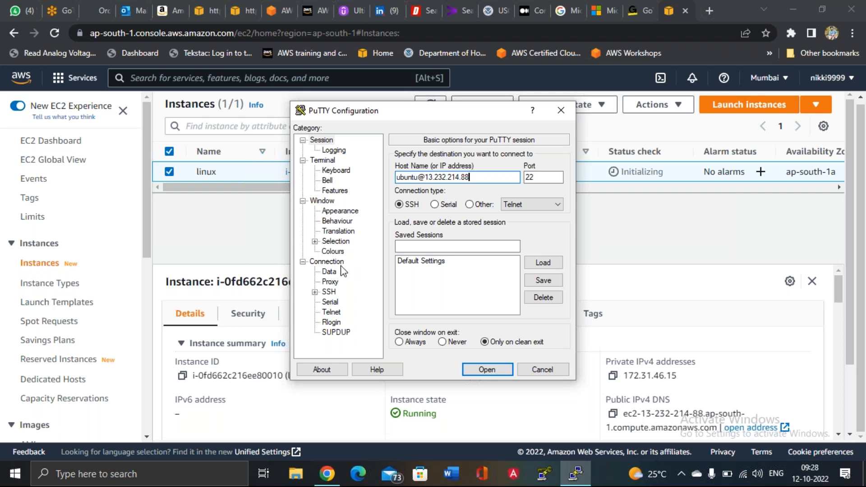
# Step: Set big.ppk from the Desktop as the private key file for SSH authentication
pyautogui.click(315, 292)
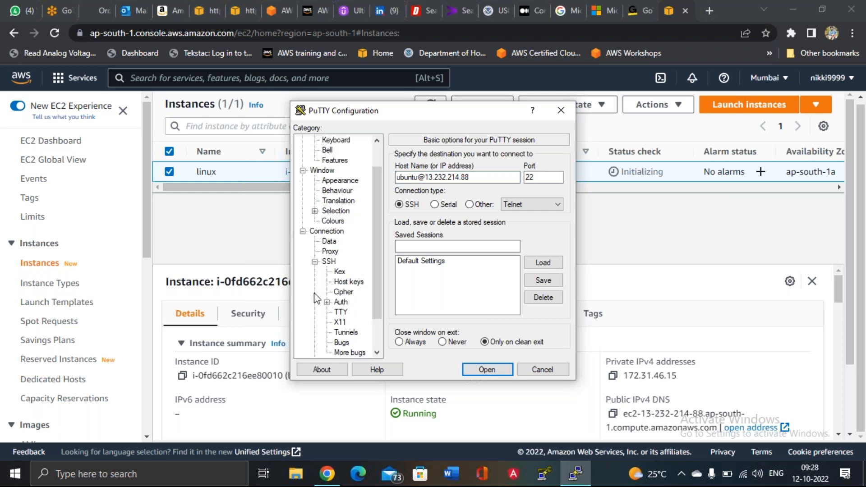
pyautogui.click(341, 304)
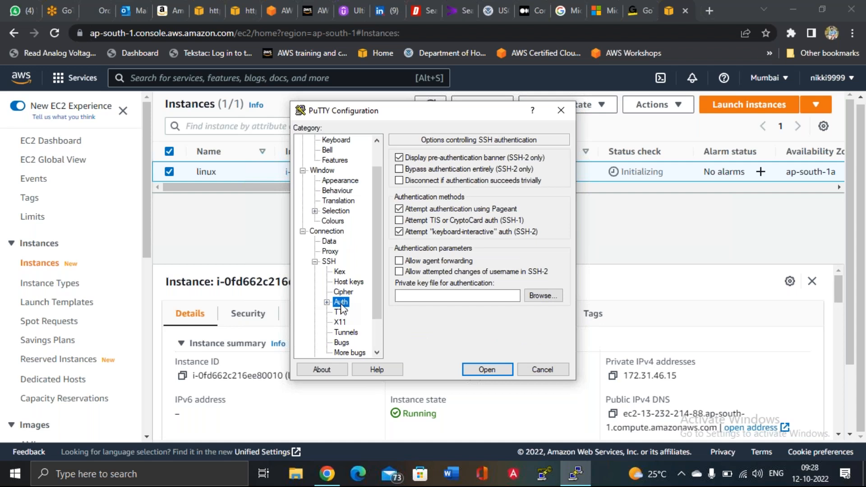
pyautogui.click(542, 298)
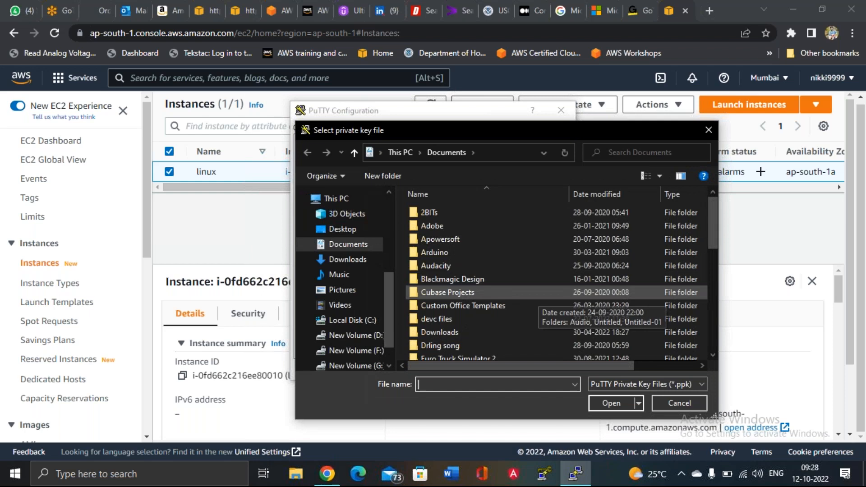
pyautogui.click(348, 231)
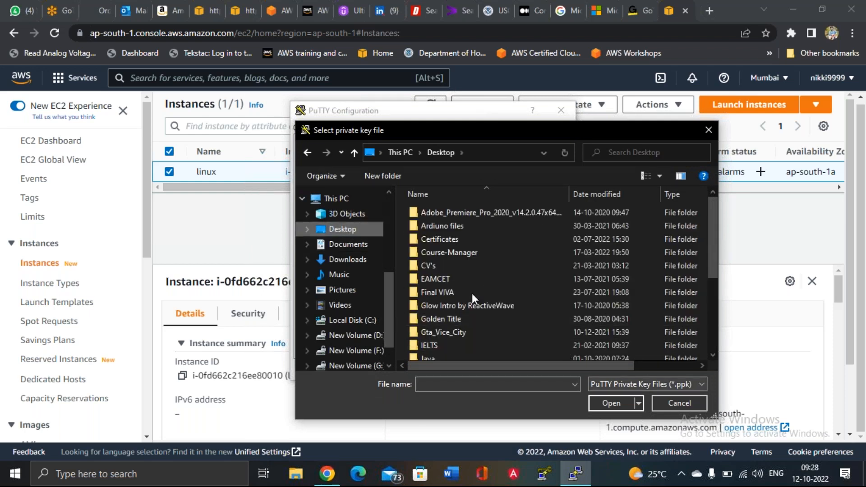
pyautogui.scroll(-4, 472, 294)
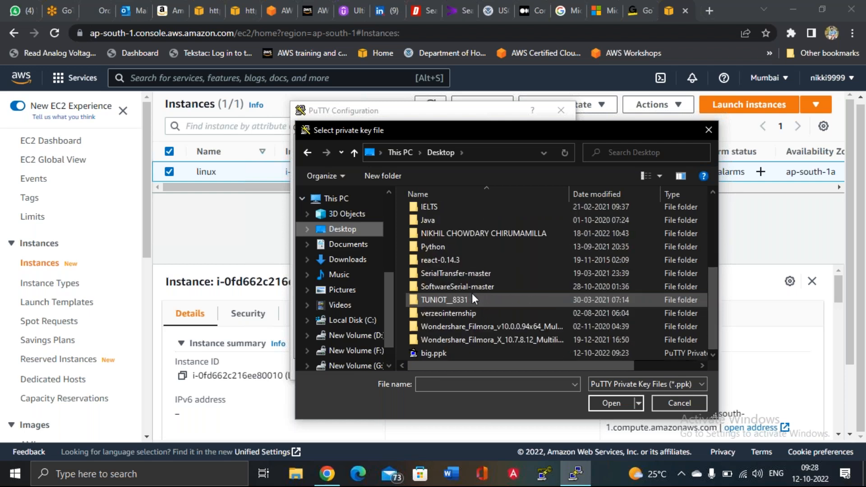
pyautogui.click(435, 353)
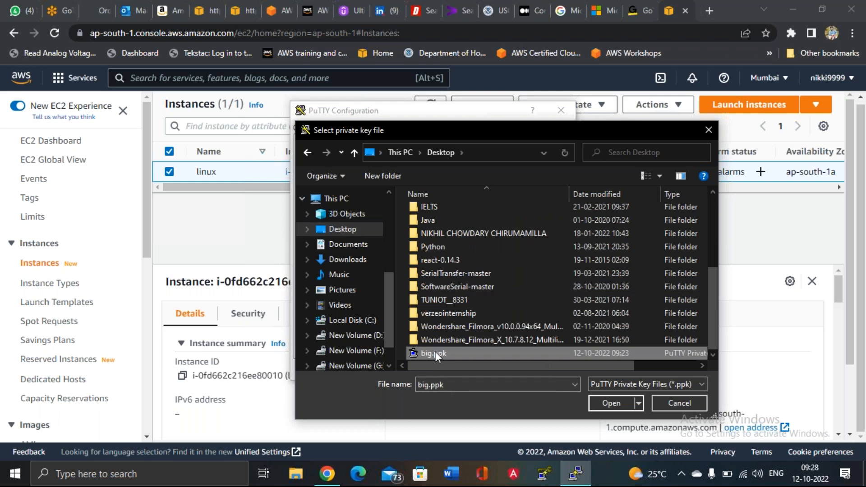
pyautogui.click(607, 402)
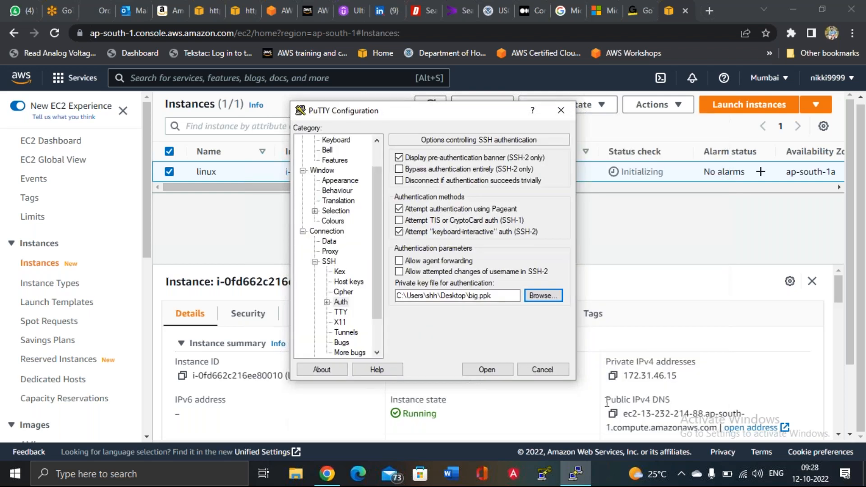
# Step: Connect to the linux instance, accept its host key and maximize the terminal window
pyautogui.click(487, 370)
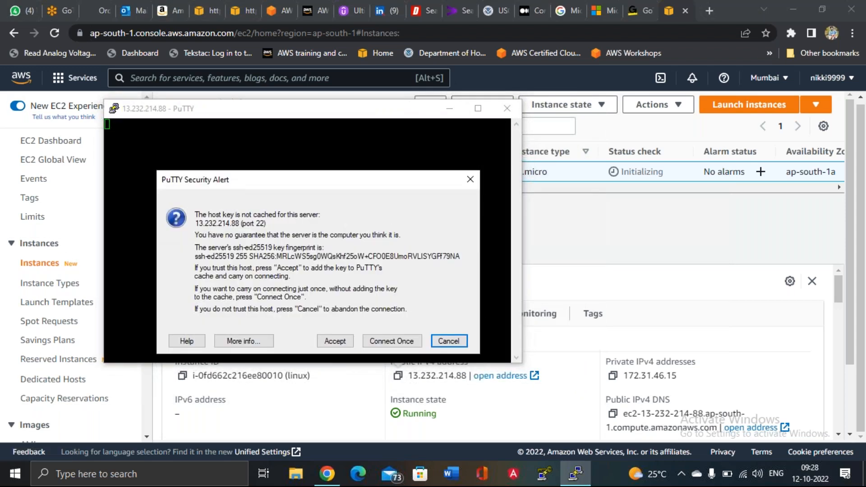
pyautogui.click(335, 344)
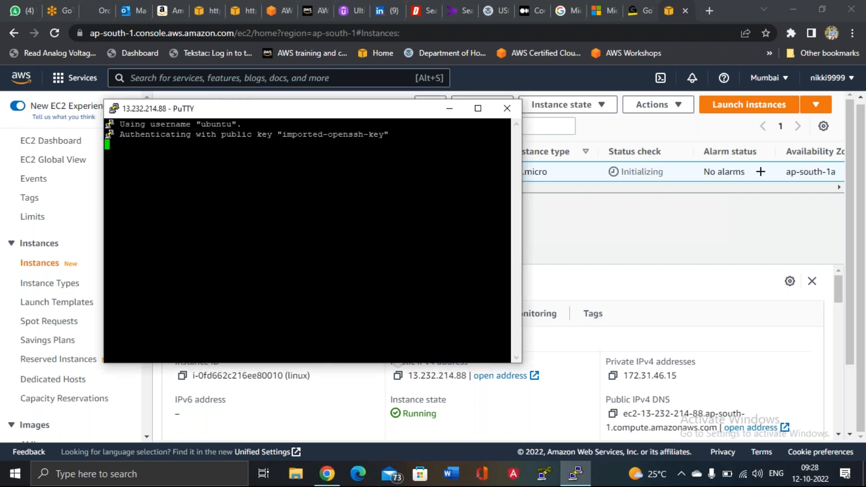
pyautogui.click(479, 109)
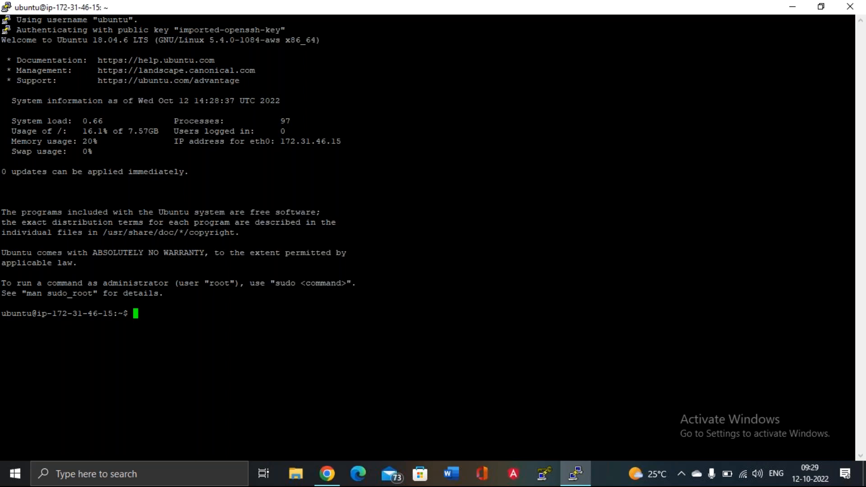
# Step: Change the session's appearance so the cursor blinks and the terminal font is Courier New, bold, 16-point
pyautogui.rightClick(217, 10)
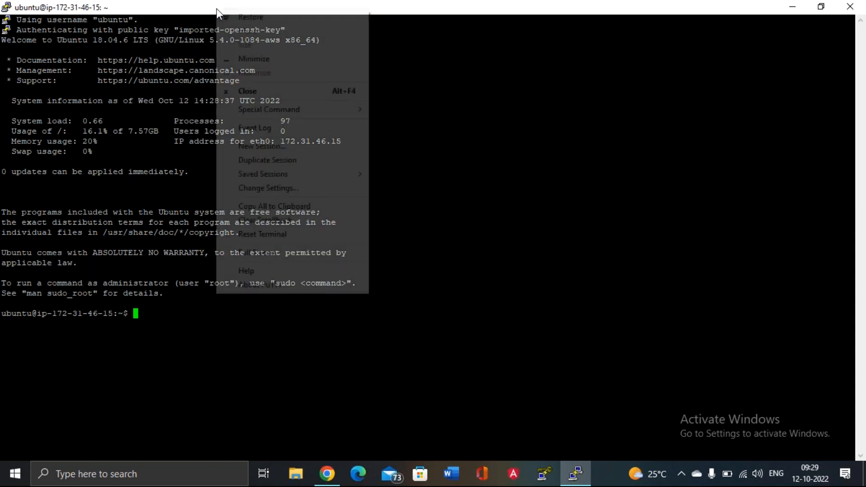
pyautogui.click(273, 189)
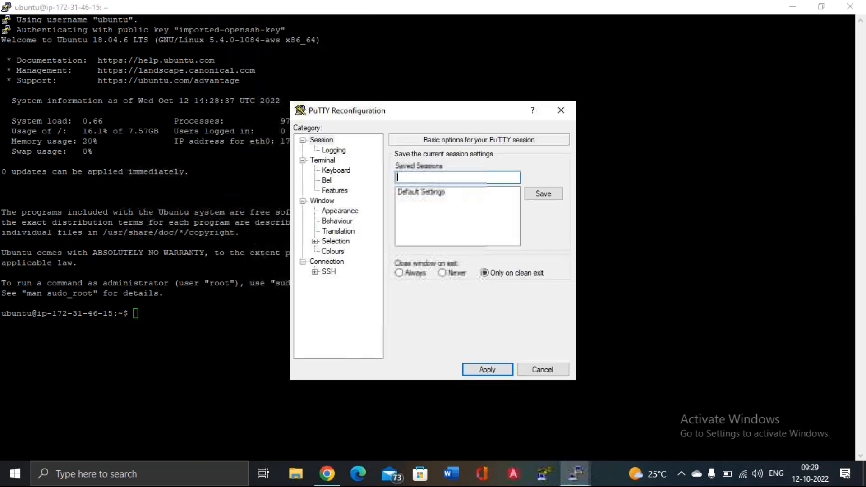
pyautogui.click(341, 212)
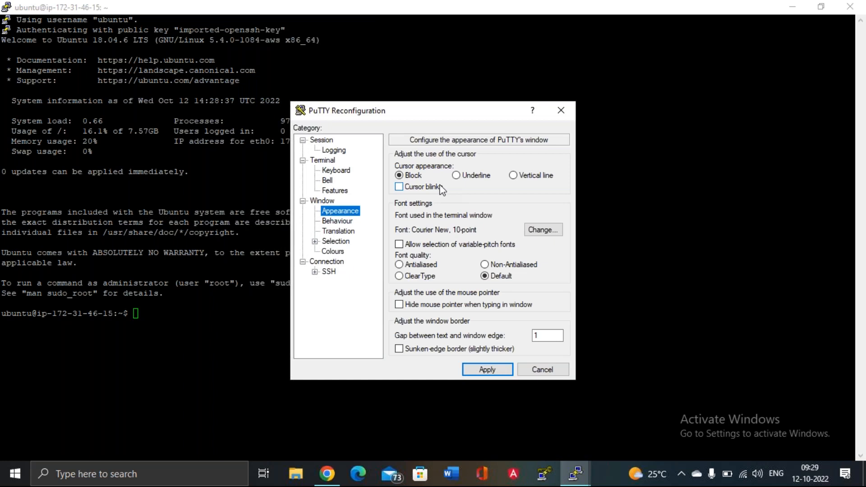
pyautogui.click(399, 187)
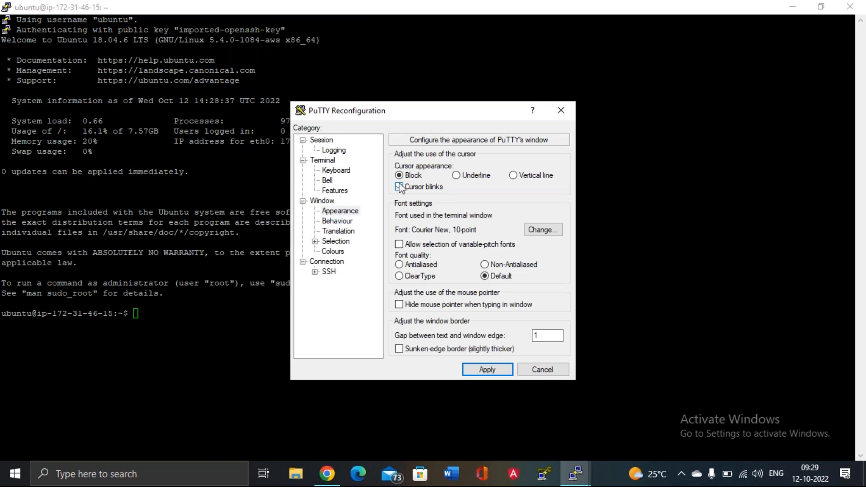
pyautogui.click(549, 229)
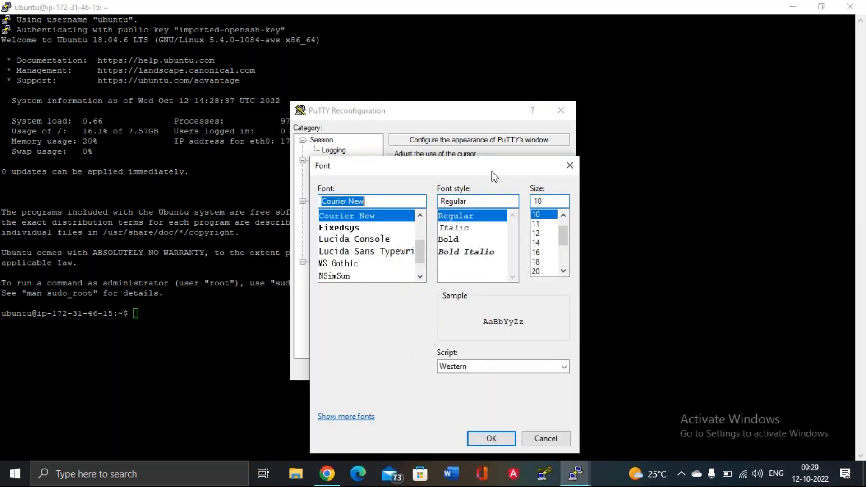
pyautogui.click(449, 240)
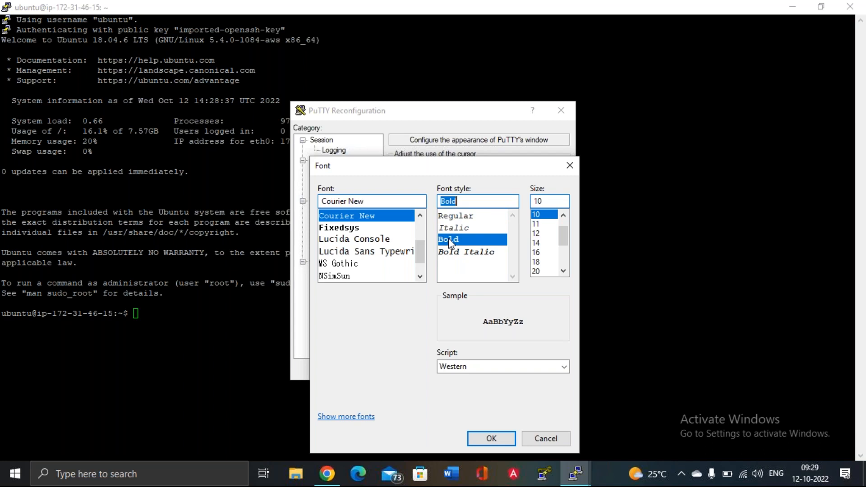
pyautogui.click(539, 251)
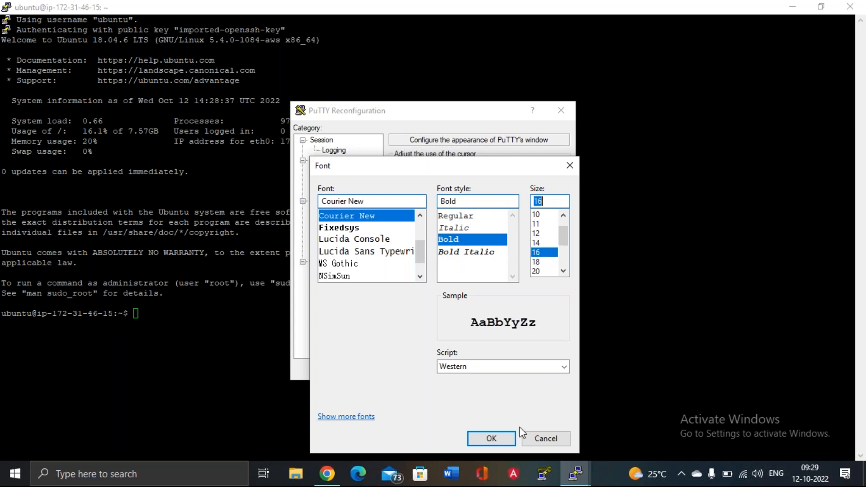
pyautogui.click(492, 439)
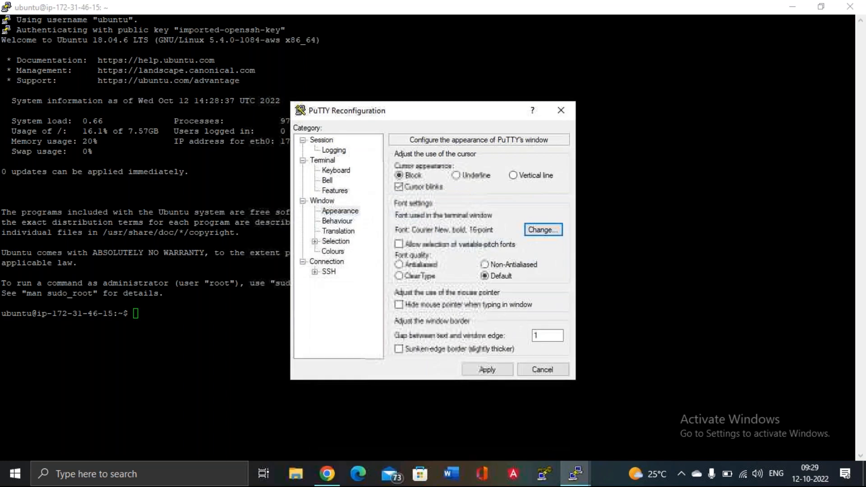
pyautogui.click(491, 372)
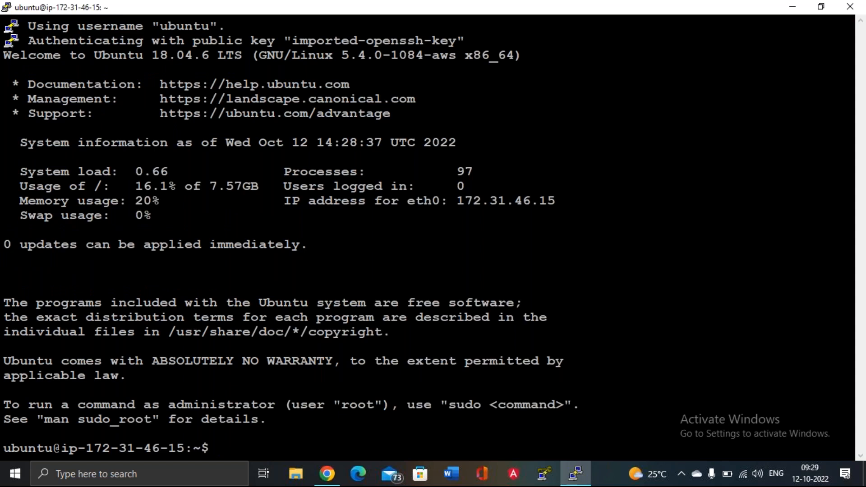
# Step: Start a root shell with sudo -i and run apt update on the cleared terminal
pyautogui.hotkey('ctrl', 'l')
pyautogui.write('sudo -i')
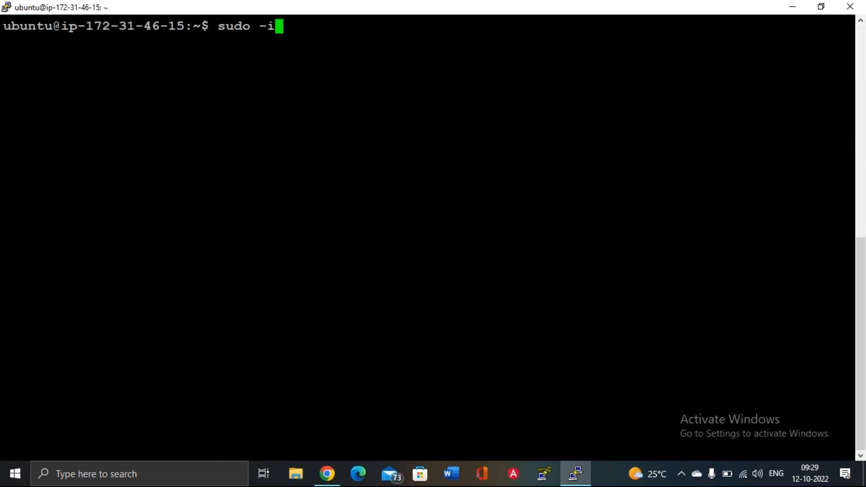
pyautogui.press('Return')
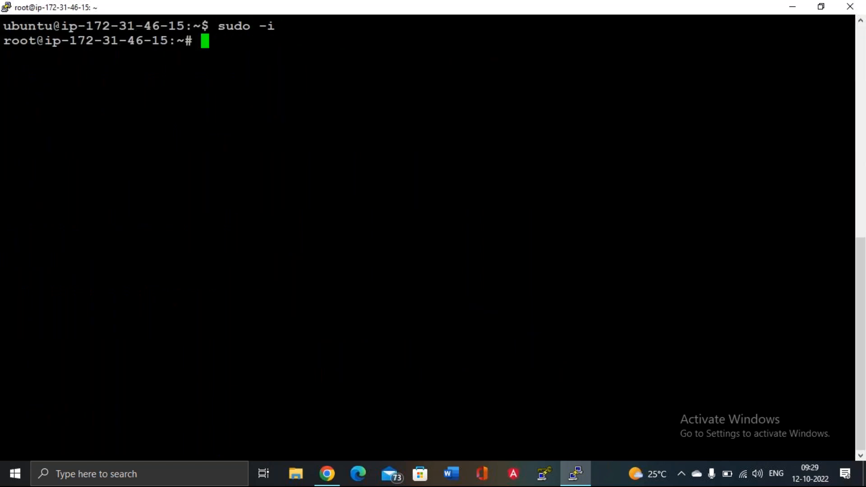
pyautogui.hotkey('ctrl', 'l')
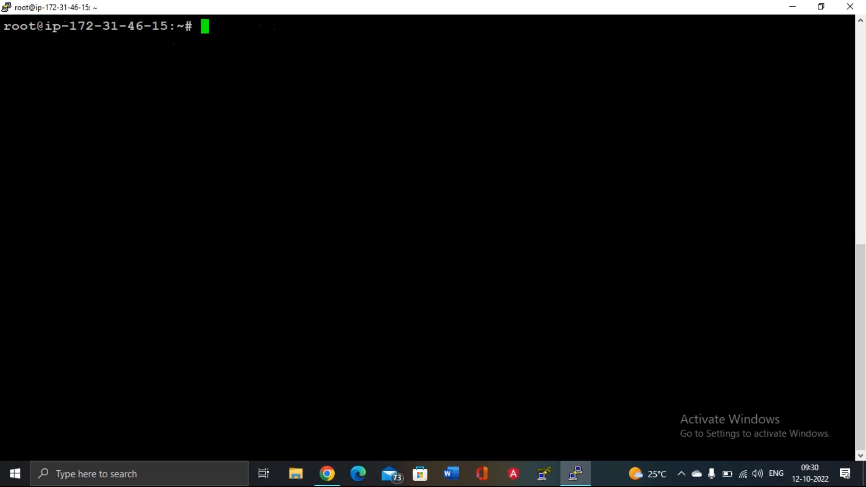
pyautogui.write('apt update')
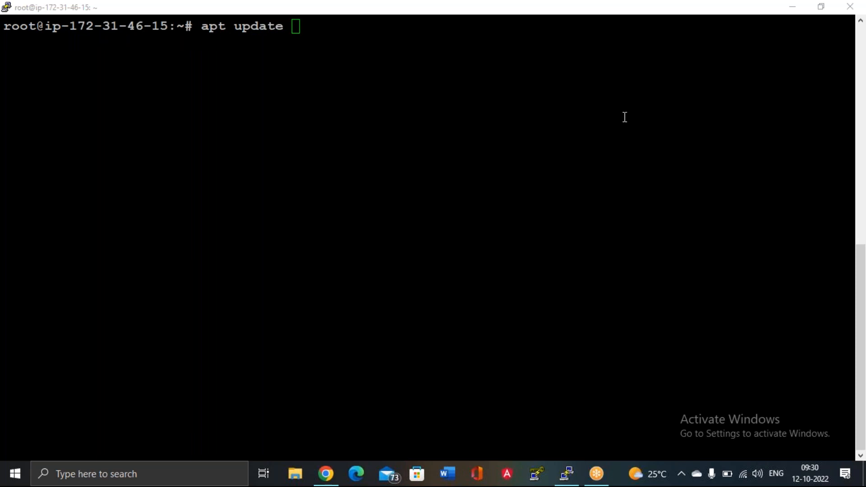
pyautogui.press('Return')
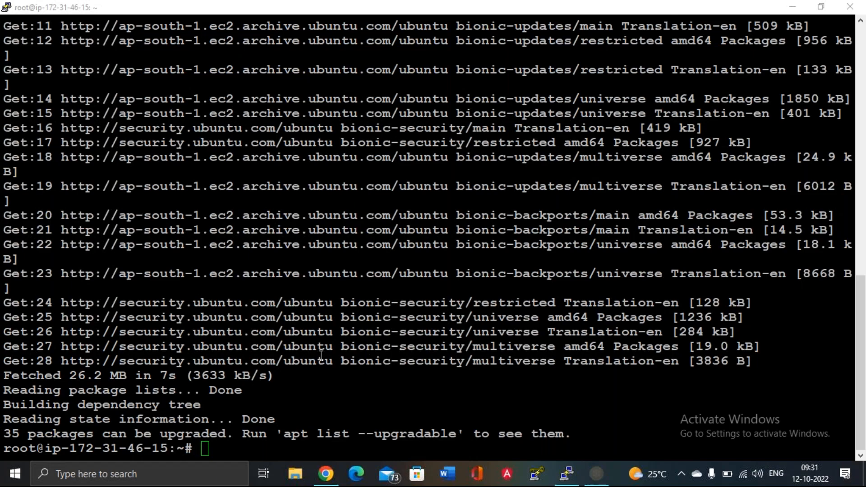
# Step: Switch to WhatsApp Web in Chrome, download "4 - Linux Basic _ Admin.pdf" from the AWS Devops Training chat and open it
pyautogui.click(328, 480)
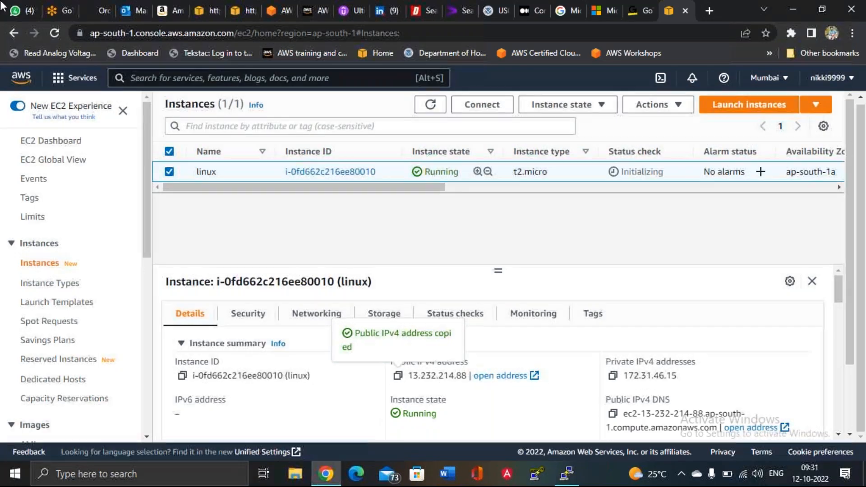
pyautogui.click(22, 15)
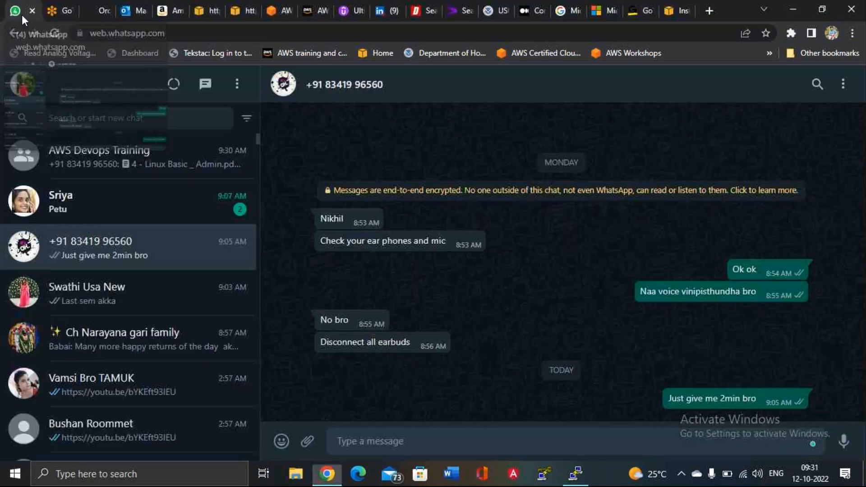
pyautogui.click(152, 163)
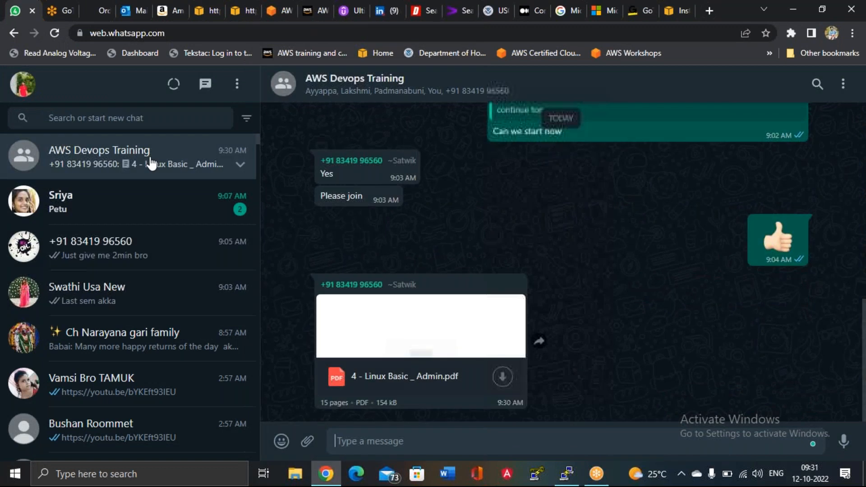
pyautogui.click(505, 384)
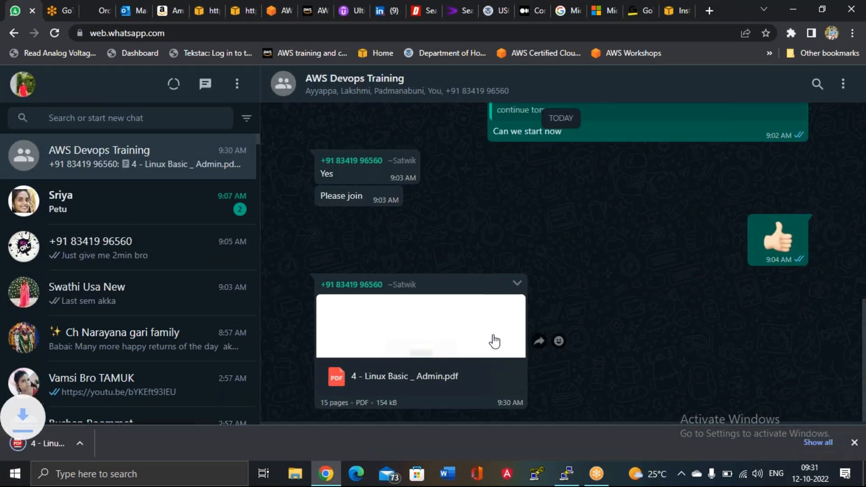
pyautogui.click(147, 444)
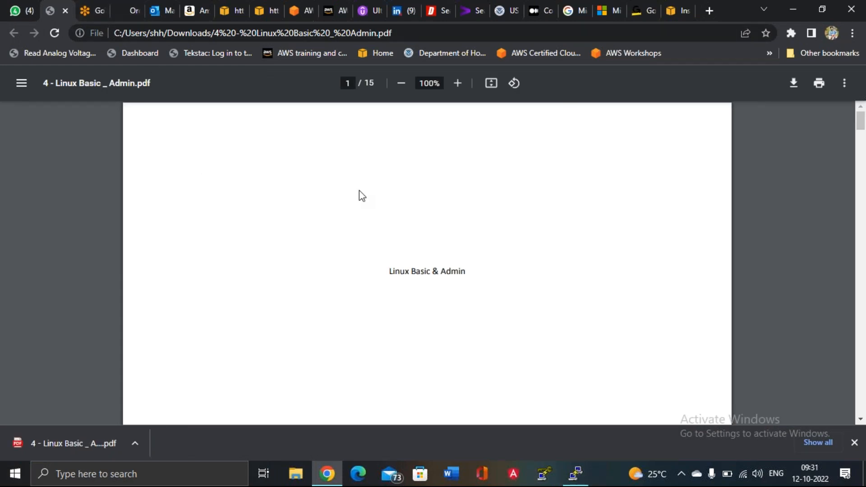
# Step: Review the basic, memory and process management commands on pages 2 and 3 of the Linux admin PDF
pyautogui.scroll(-5, 360, 191)
pyautogui.scroll(-1, 360, 191)
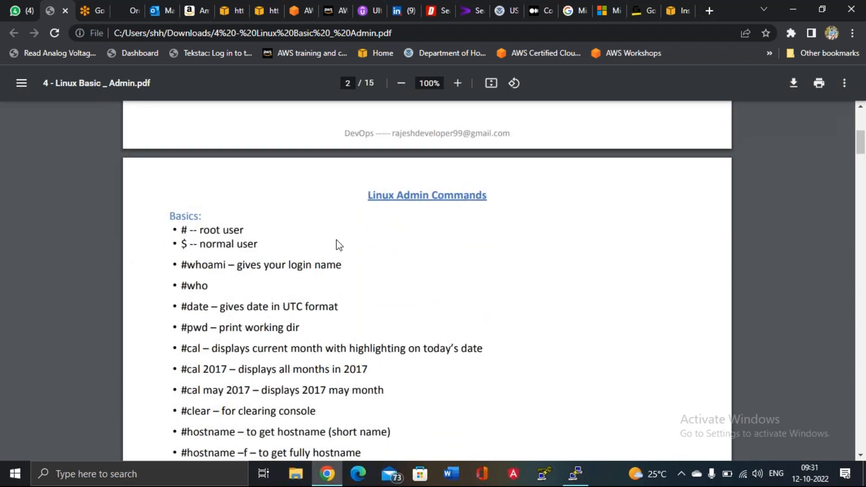
pyautogui.scroll(-1, 340, 245)
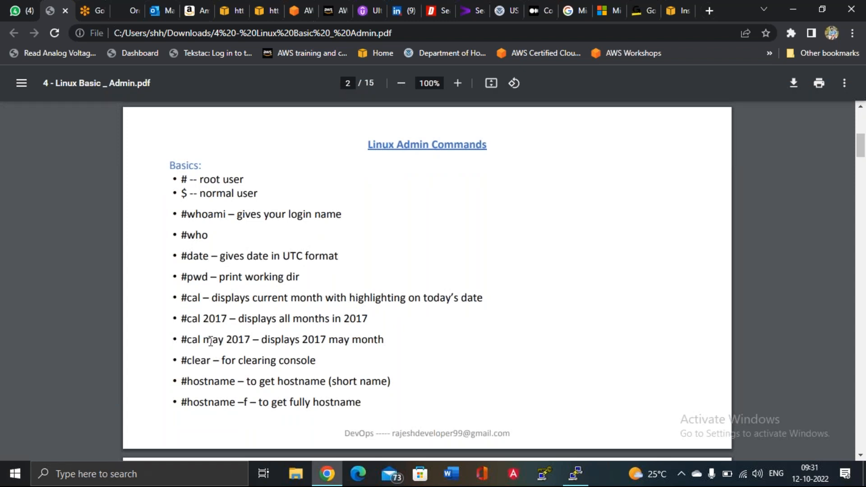
pyautogui.scroll(-1, 225, 342)
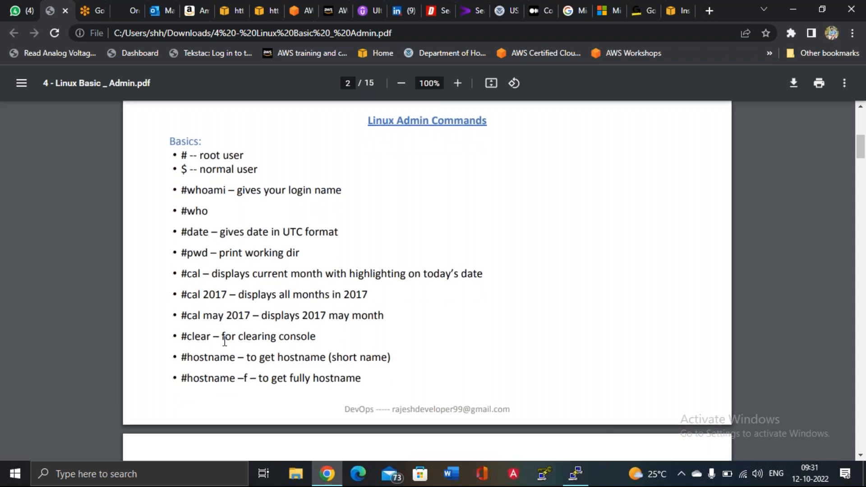
pyautogui.scroll(-3, 224, 341)
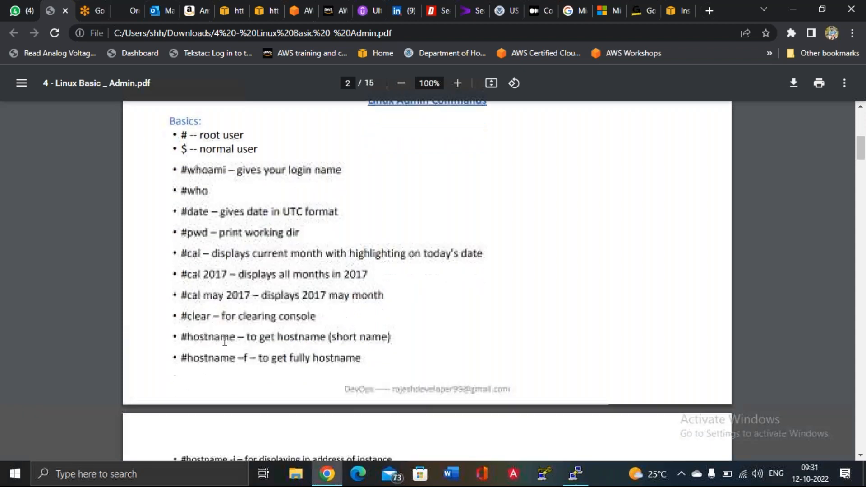
pyautogui.scroll(-5, 225, 341)
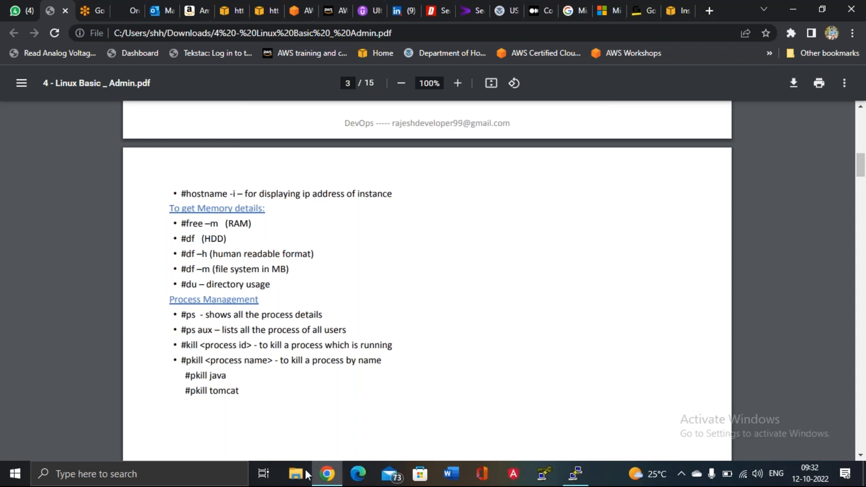
pyautogui.scroll(1, 317, 307)
pyautogui.scroll(6, 317, 307)
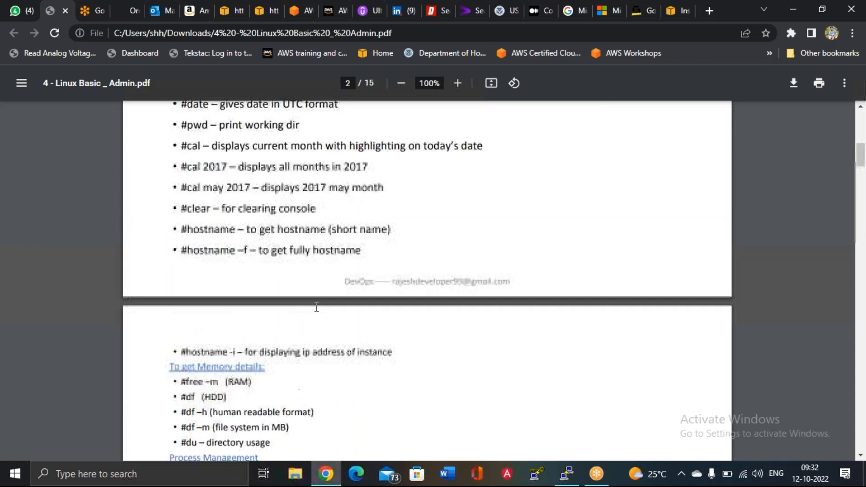
# Step: Reread the PDF's command list from the basics through hostname and memory details to process management
pyautogui.scroll(3, 316, 307)
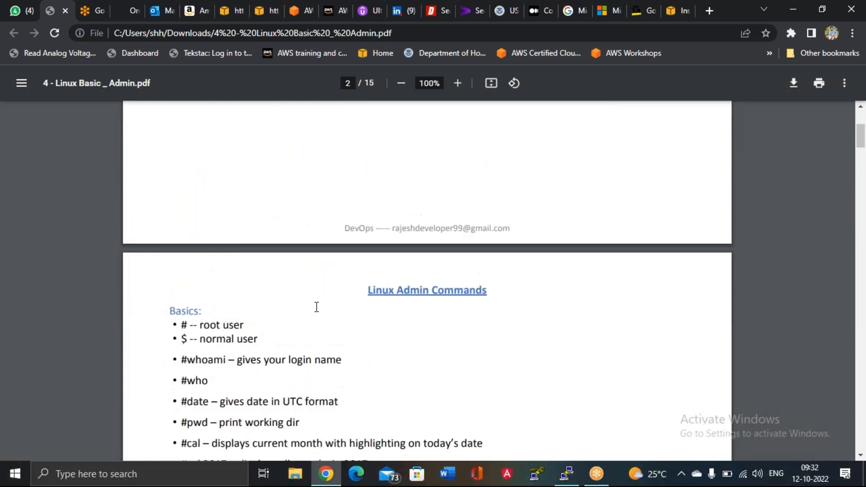
pyautogui.scroll(-5, 317, 307)
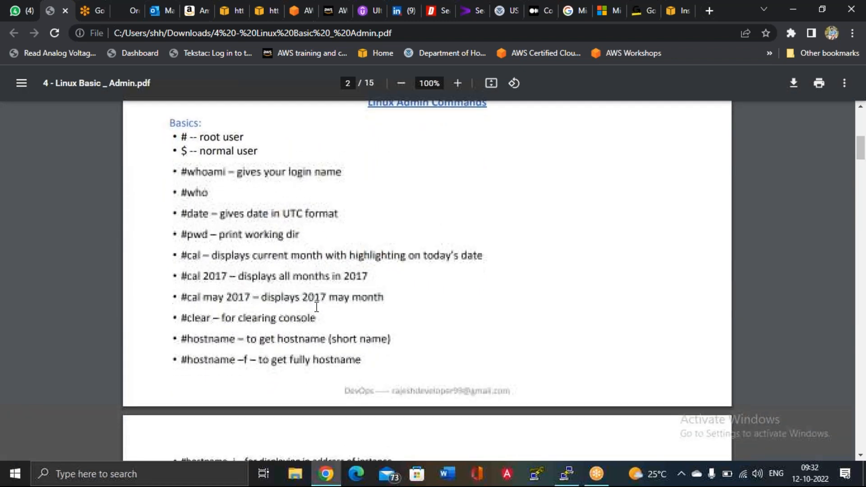
pyautogui.scroll(-2, 316, 307)
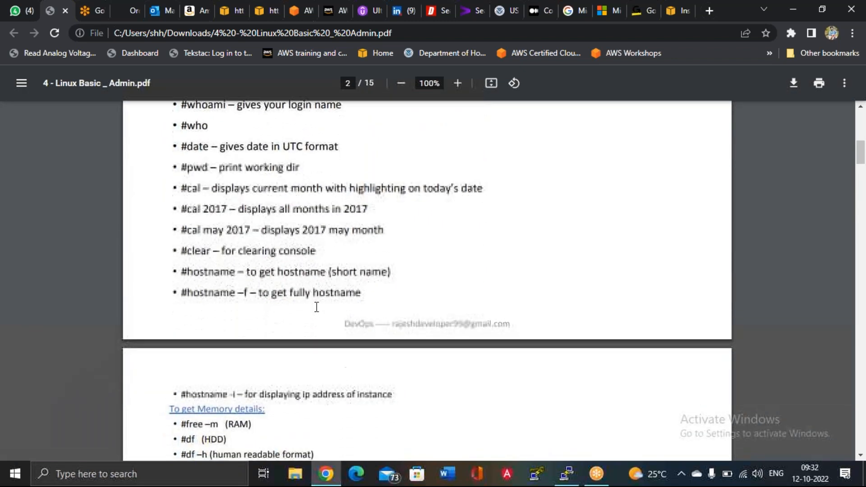
pyautogui.scroll(-3, 317, 307)
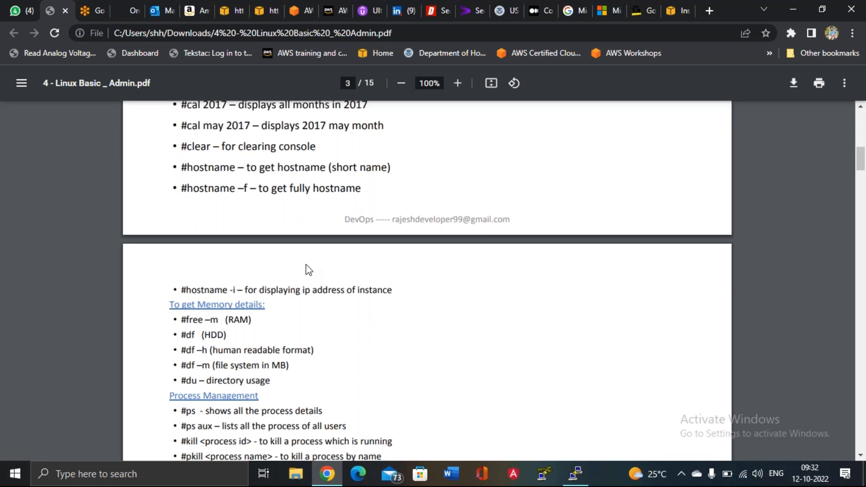
pyautogui.scroll(1, 265, 231)
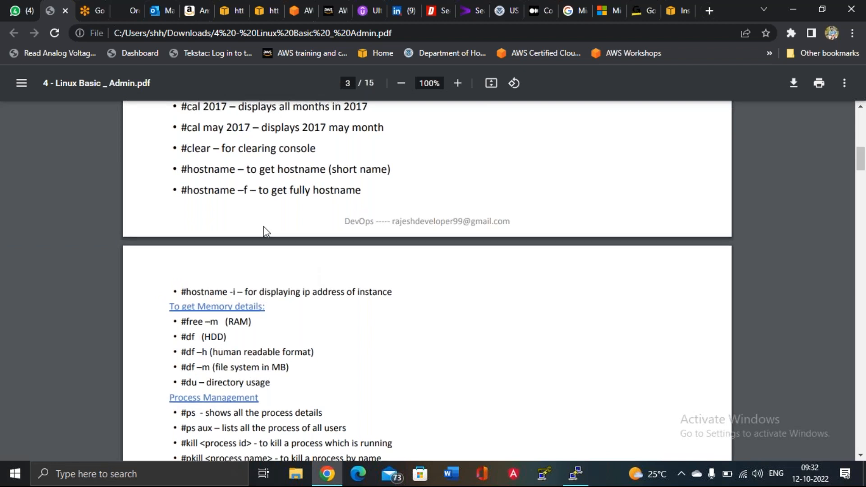
pyautogui.scroll(-2, 265, 232)
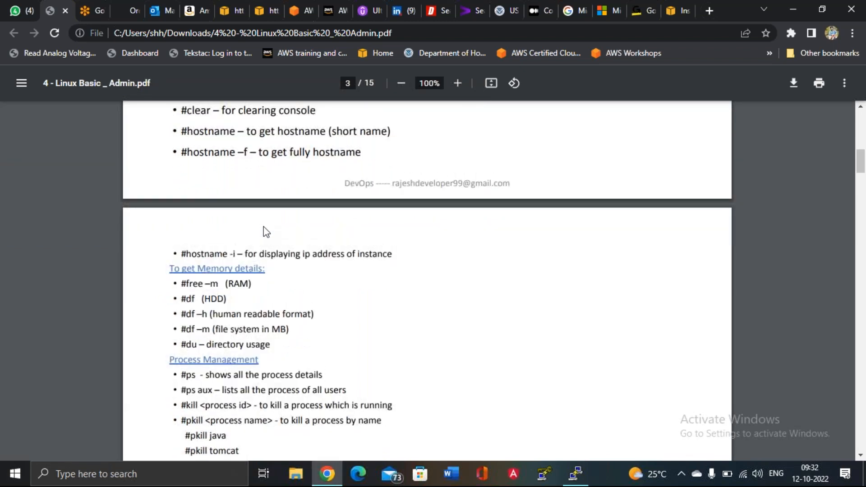
pyautogui.scroll(-1, 264, 227)
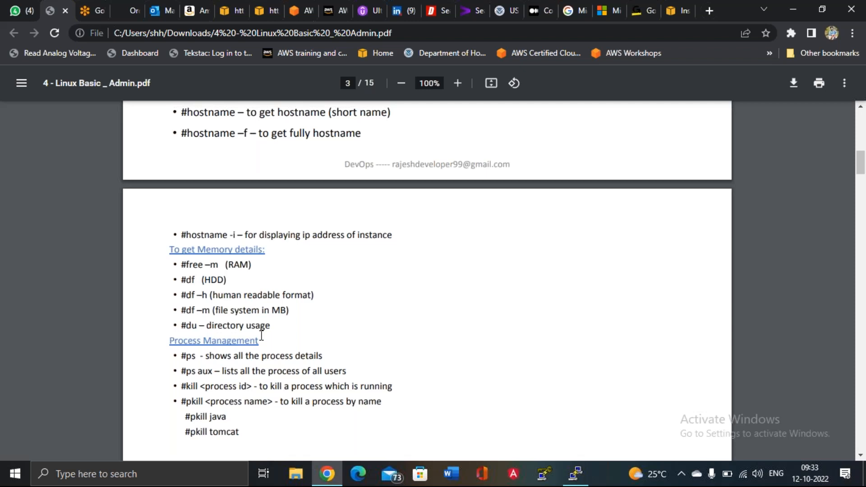
# Step: Open Windows Task Manager, examine the running apps and background processes, and close it
pyautogui.rightClick(607, 471)
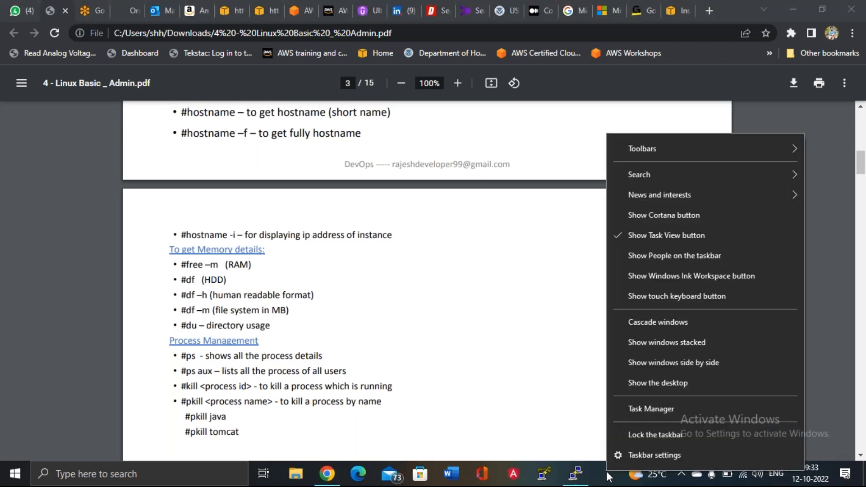
pyautogui.click(656, 409)
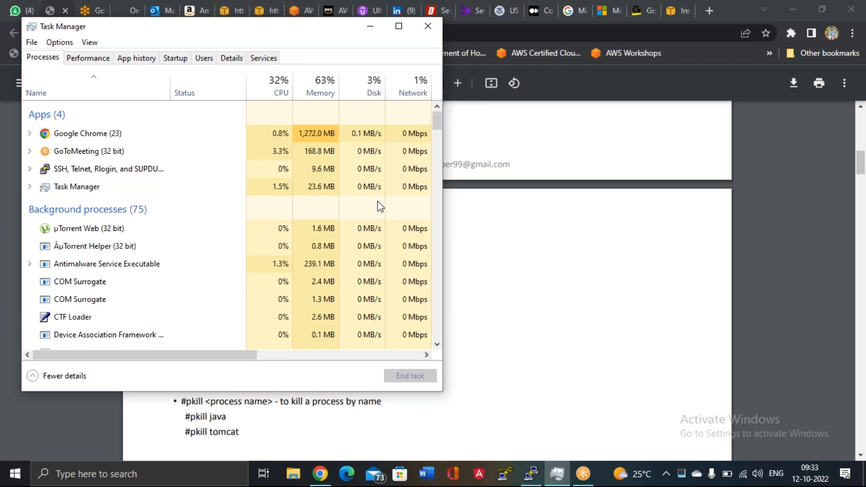
pyautogui.click(428, 26)
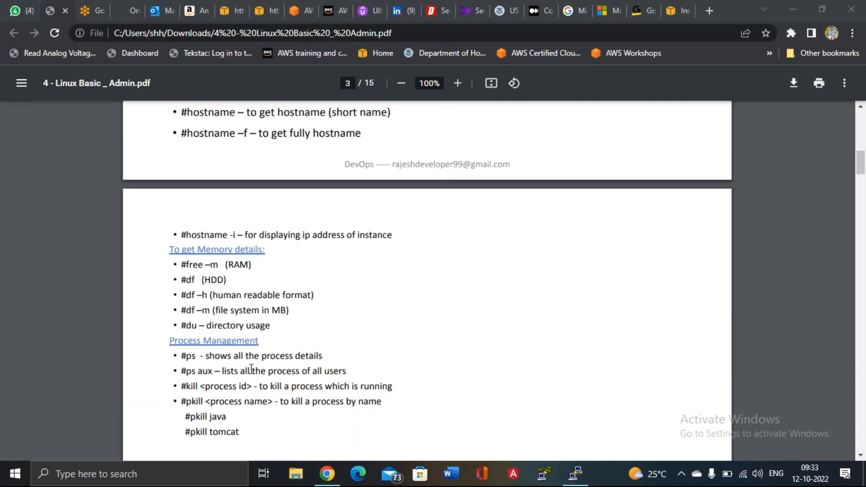
# Step: Switch to the PuTTY terminal, clear it and run ps to list the current session's processes
pyautogui.click(574, 473)
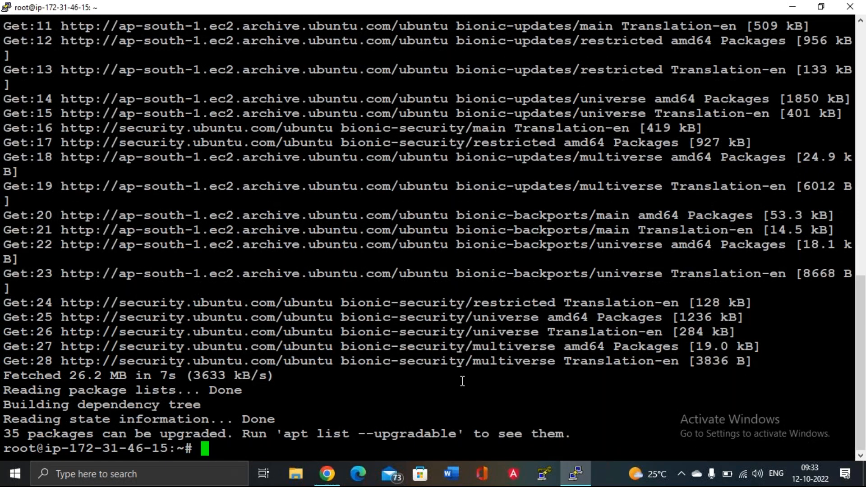
pyautogui.hotkey('ctrl', 'l')
pyautogui.write('ps')
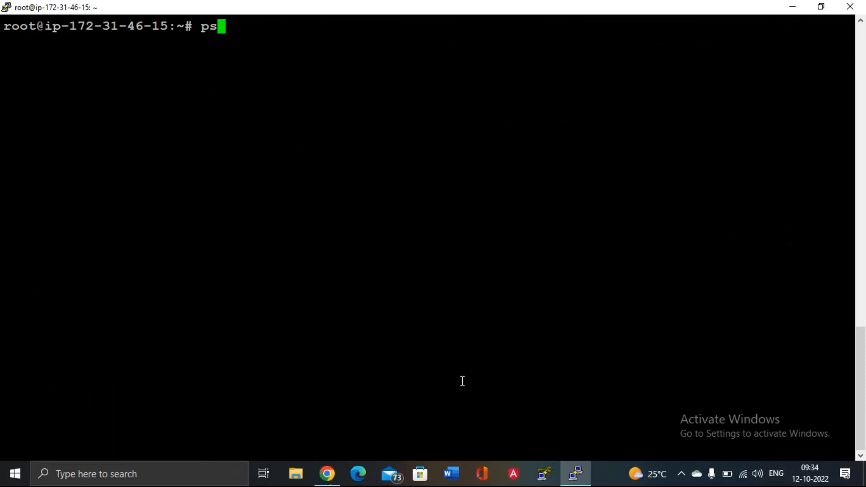
pyautogui.press('Return')
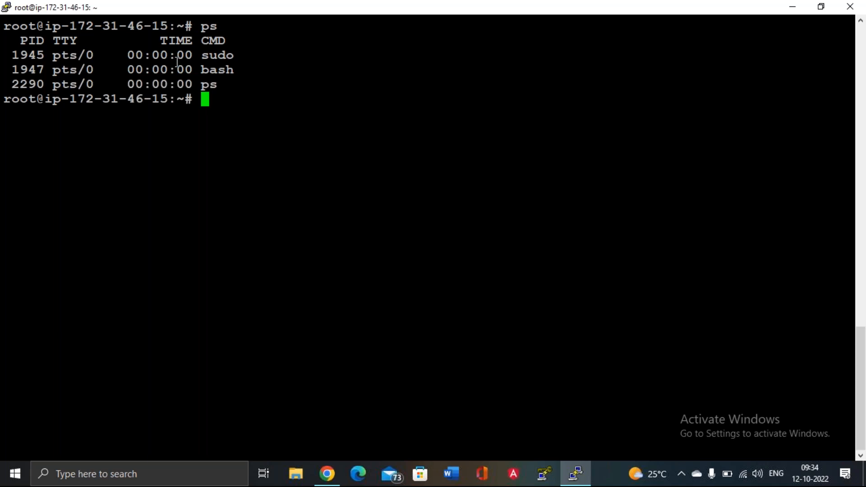
# Step: Clear the terminal, run ps aux and look through the processes of all users, singling out the daemon entry
pyautogui.hotkey('ctrl', 'l')
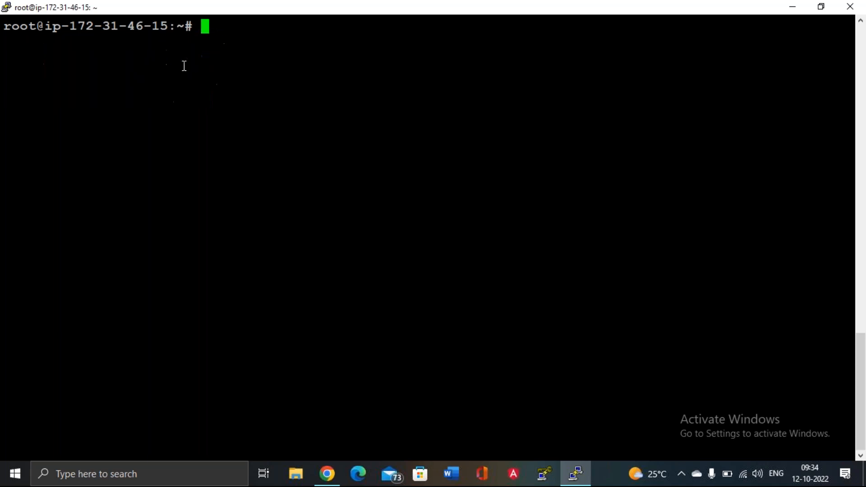
pyautogui.write('ps aux')
pyautogui.press('Return')
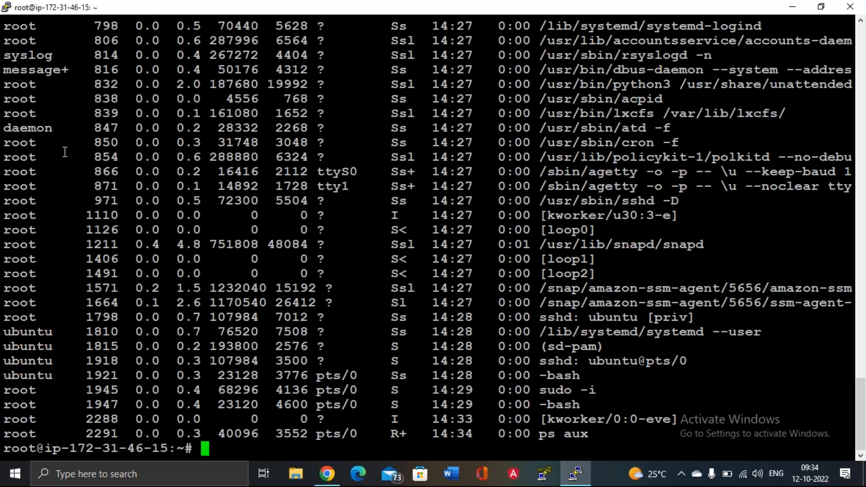
pyautogui.scroll(5, 65, 152)
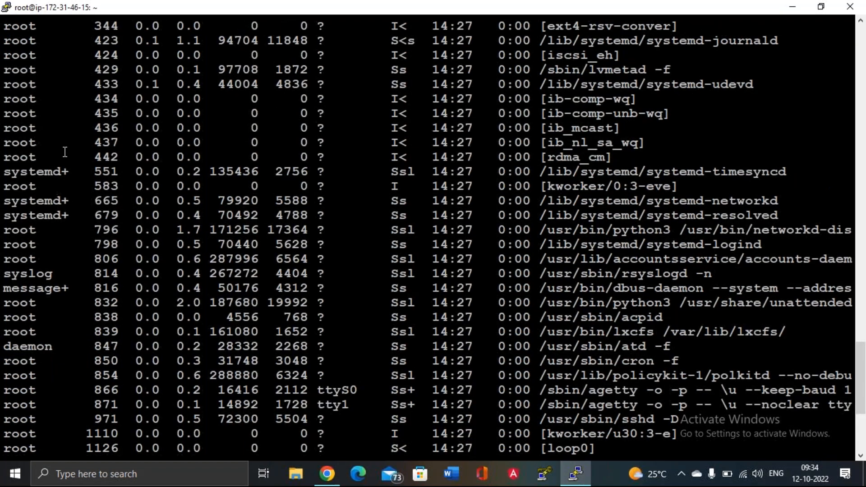
pyautogui.scroll(20, 65, 153)
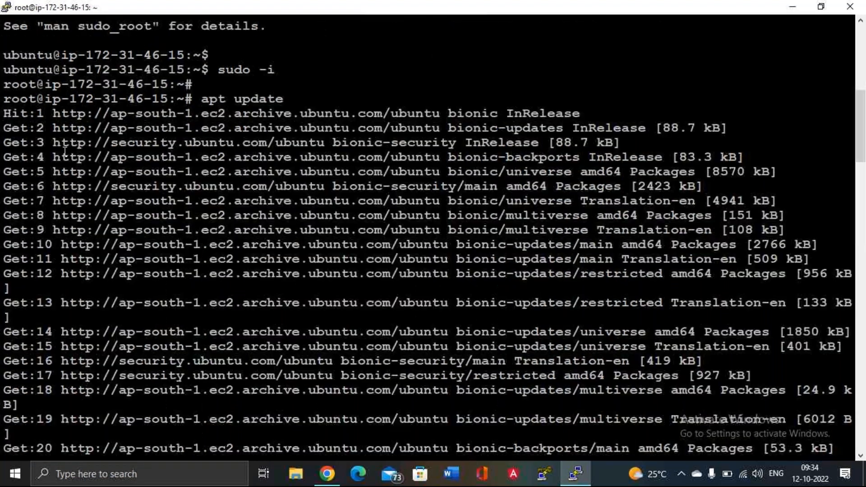
pyautogui.scroll(9, 65, 152)
pyautogui.scroll(-20, 65, 152)
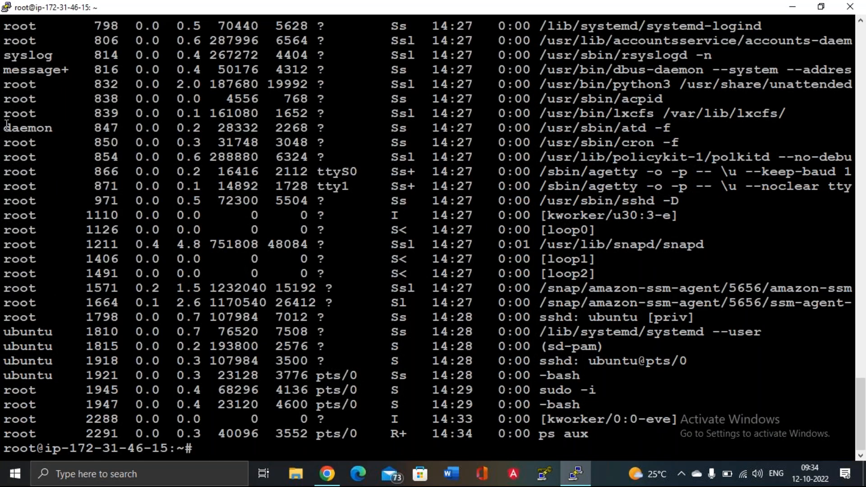
pyautogui.moveTo(7, 129); pyautogui.dragTo(52, 129)
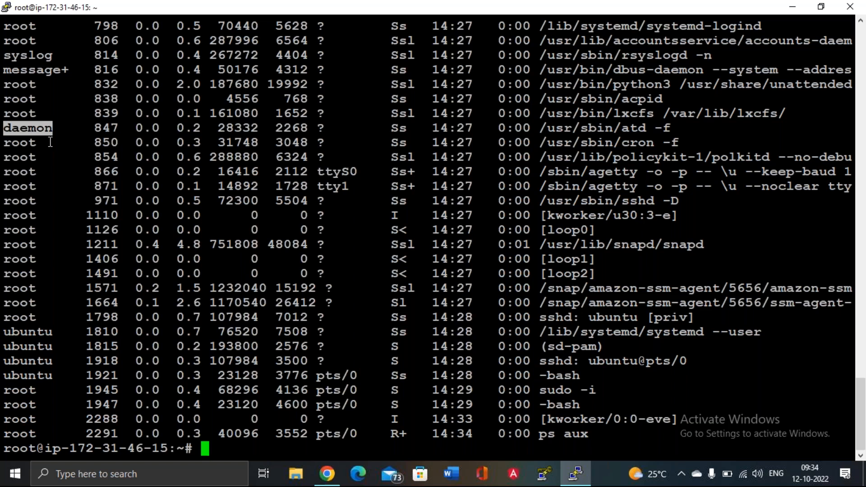
pyautogui.write('kill')
pyautogui.press('BackSpace')
pyautogui.press('BackSpace')
pyautogui.press('BackSpace')
pyautogui.press('BackSpace')
pyautogui.press('BackSpace')
pyautogui.write('pkill')
pyautogui.press('BackSpace')
pyautogui.press('BackSpace')
pyautogui.press('BackSpace')
pyautogui.press('BackSpace')
pyautogui.press('BackSpace')
pyautogui.press('BackSpace')
# Step: Check the kill syntax in the PDF in Chrome and, back in PuTTY, run kill 847 on the daemon user's process
pyautogui.click(326, 478)
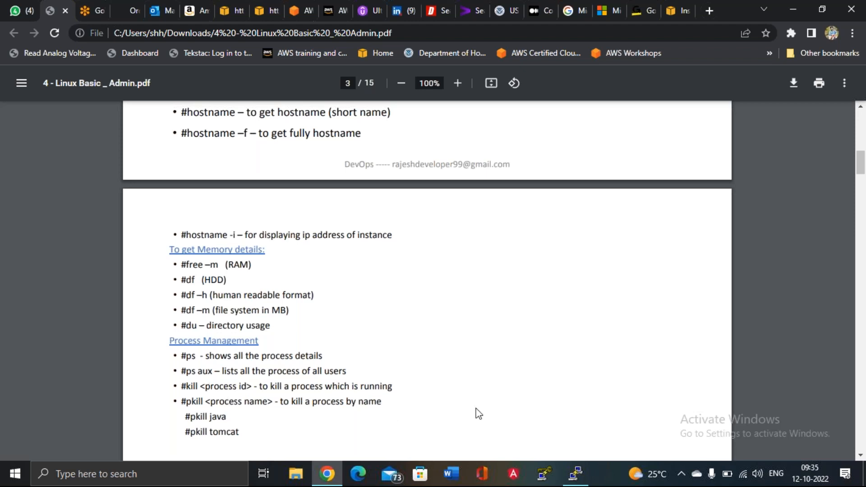
pyautogui.click(581, 479)
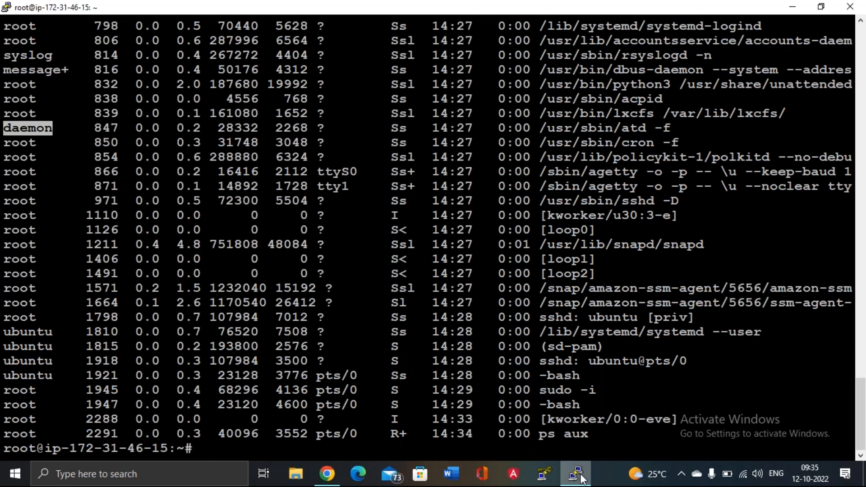
pyautogui.write('kill')
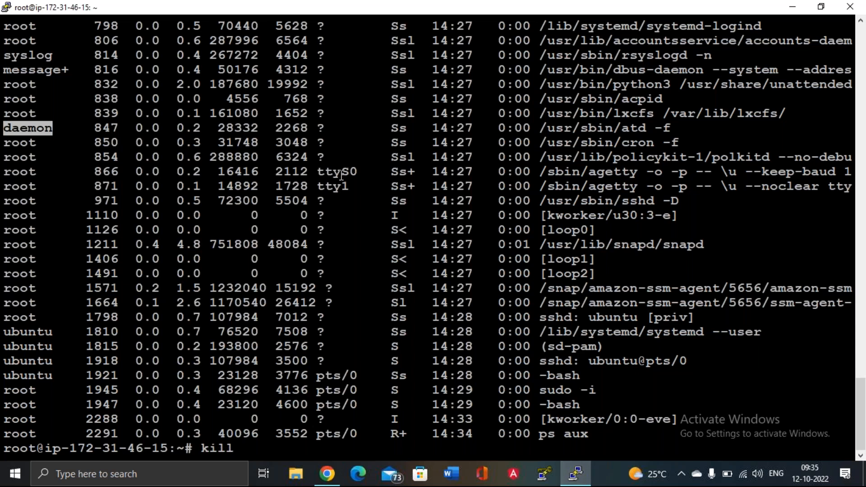
pyautogui.moveTo(96, 129); pyautogui.dragTo(115, 130)
pyautogui.press('super+c')
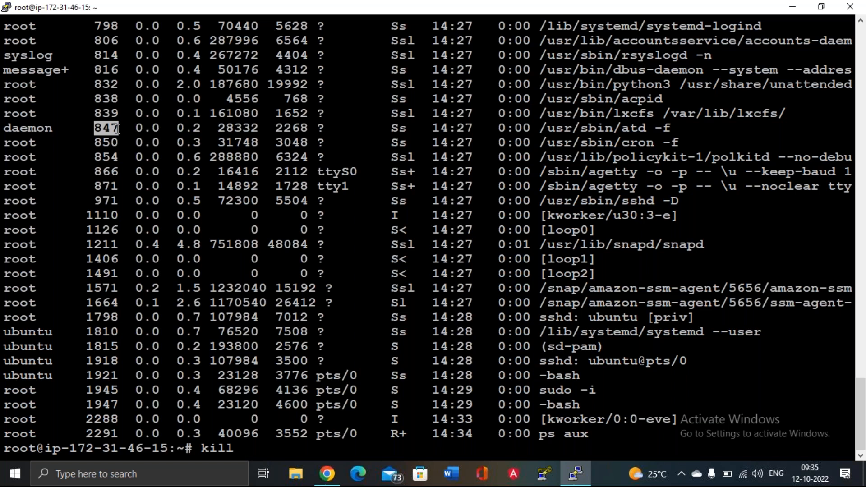
pyautogui.scroll(20, 117, 130)
pyautogui.scroll(15, 118, 130)
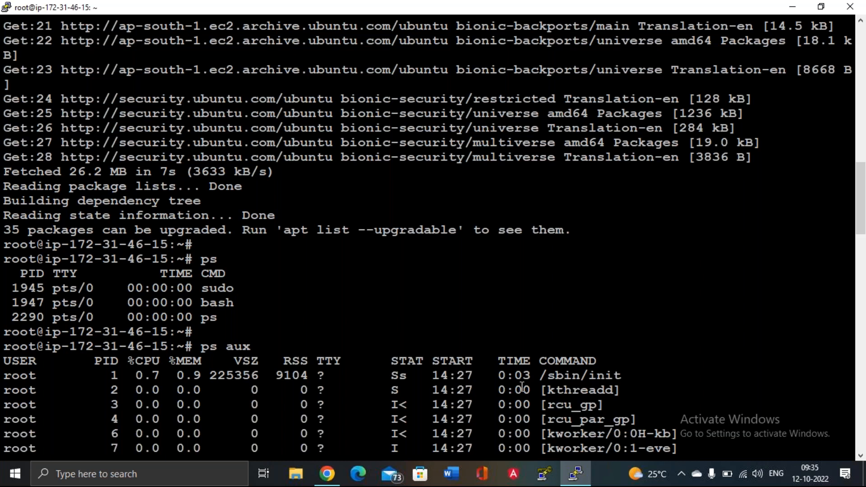
pyautogui.scroll(-10, 555, 379)
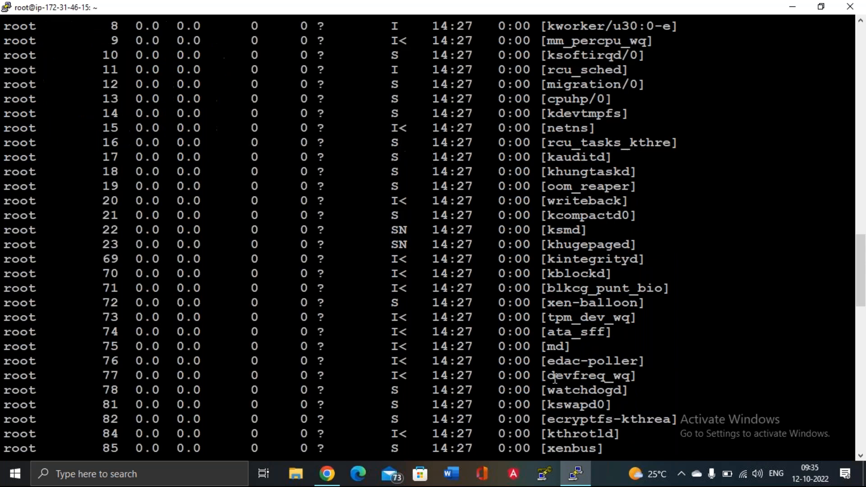
pyautogui.scroll(-5, 555, 378)
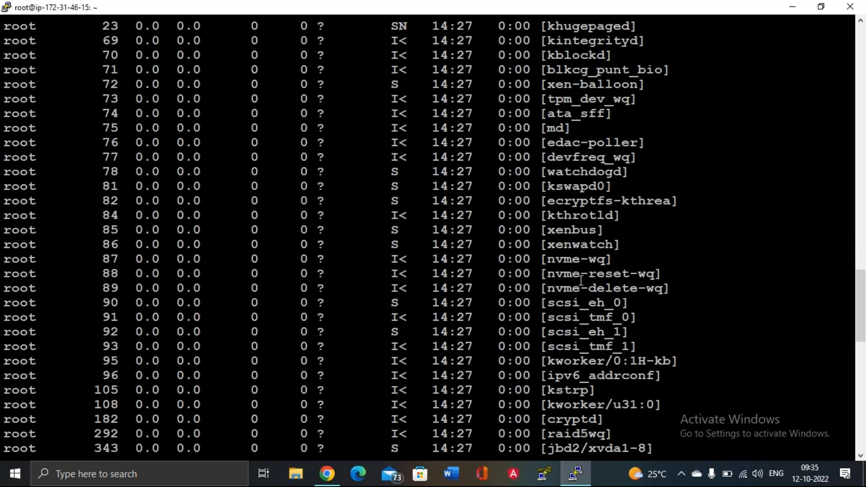
pyautogui.write('kill')
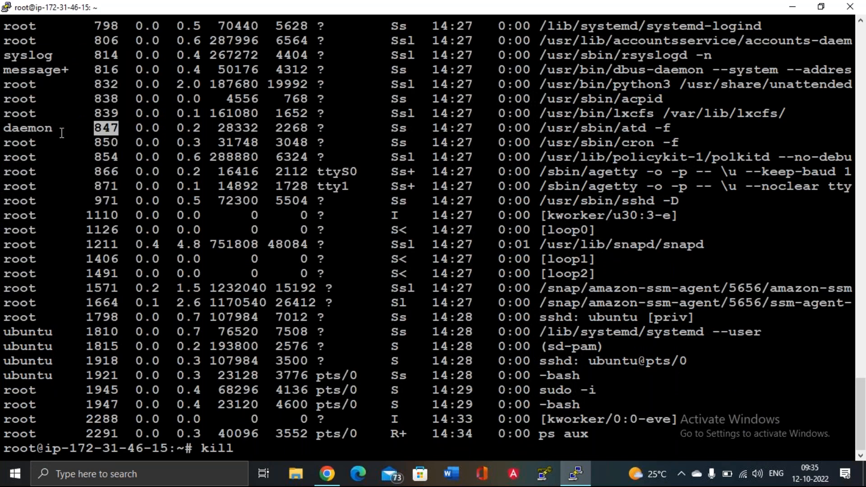
pyautogui.rightClick(119, 128)
pyautogui.press('Return')
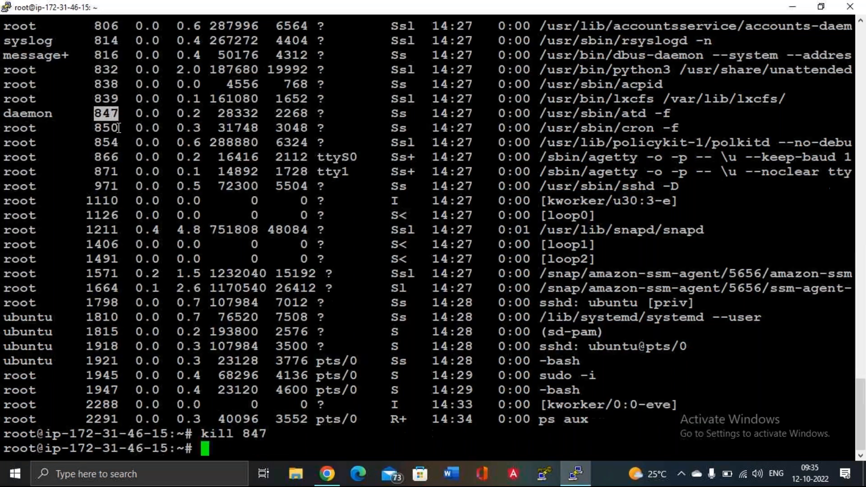
# Step: Run ps aux again and check the whole process list for the daemon entry
pyautogui.write('ps aux')
pyautogui.press('Return')
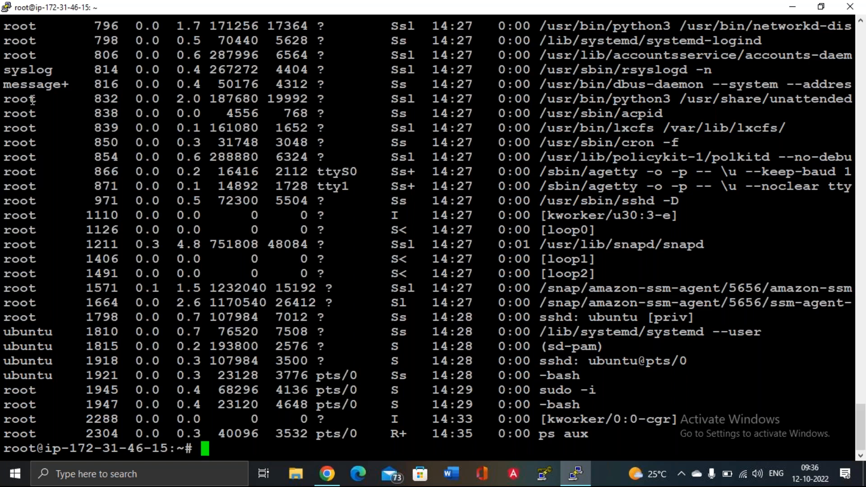
pyautogui.scroll(5, 33, 99)
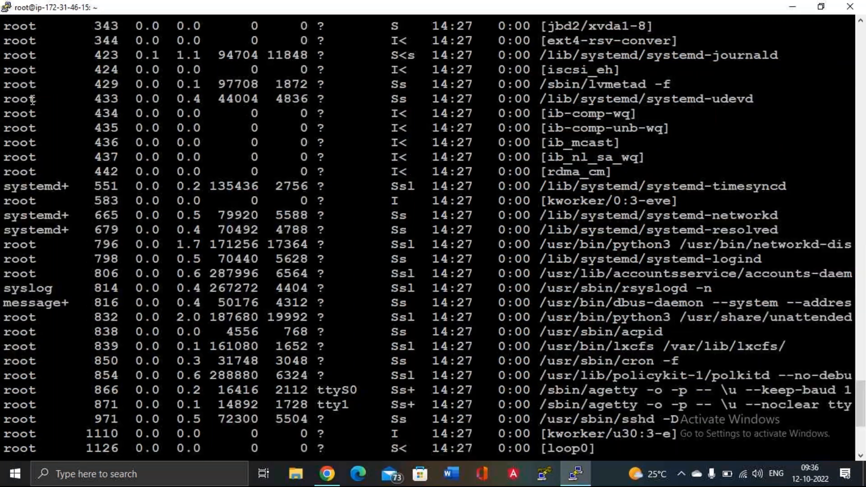
pyautogui.scroll(5, 37, 108)
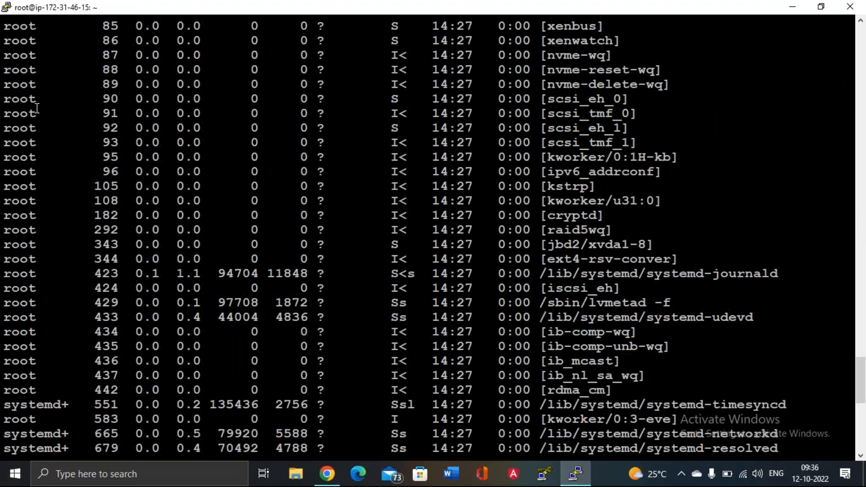
pyautogui.scroll(5, 37, 108)
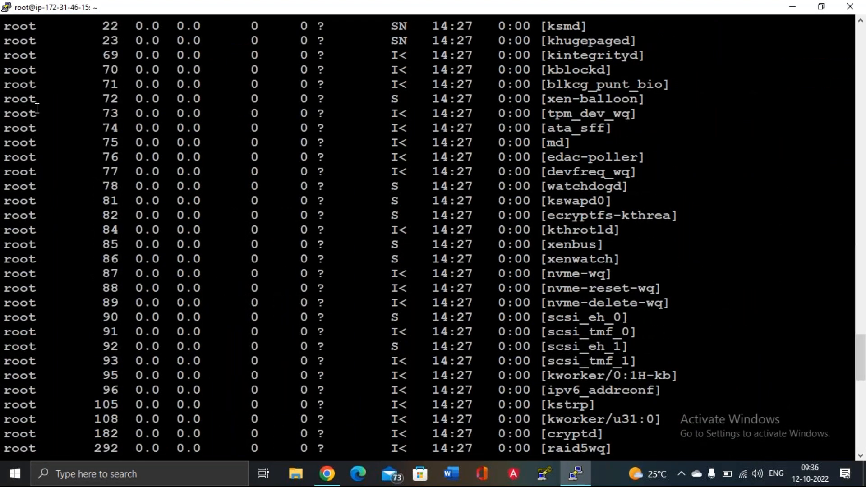
pyautogui.scroll(-20, 45, 88)
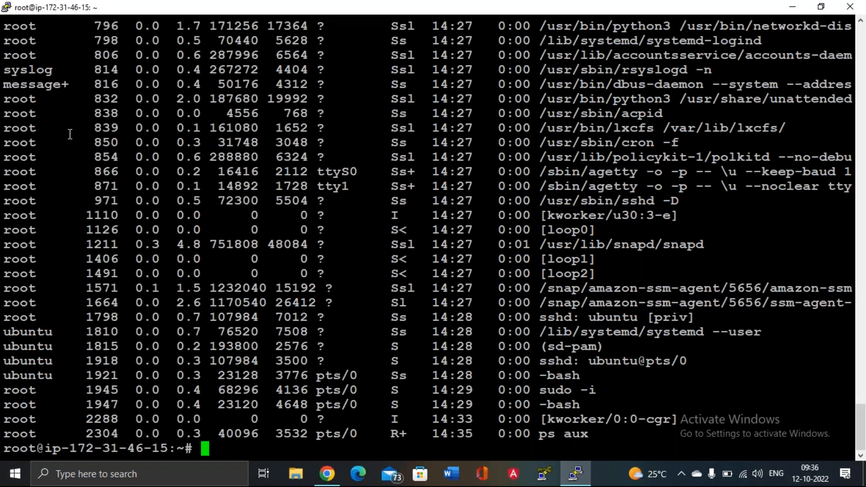
# Step: Switch to the Linux admin PDF in Chrome and review the File Management commands on page 4
pyautogui.click(329, 475)
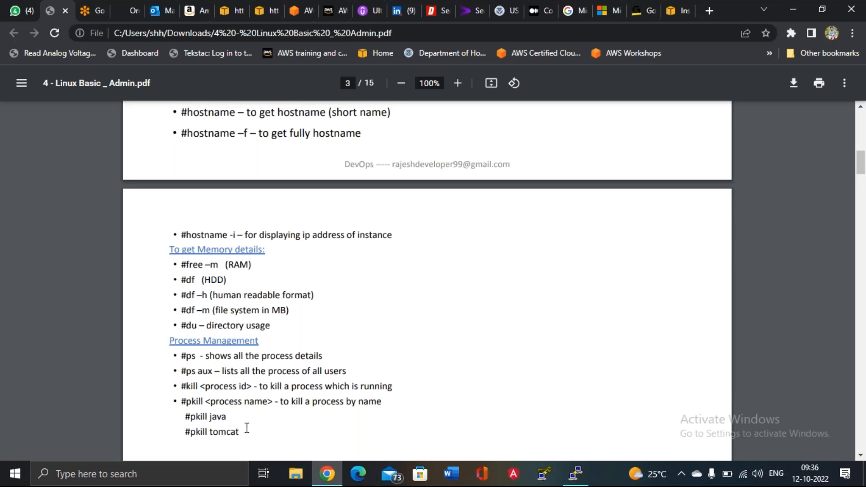
pyautogui.click(861, 456)
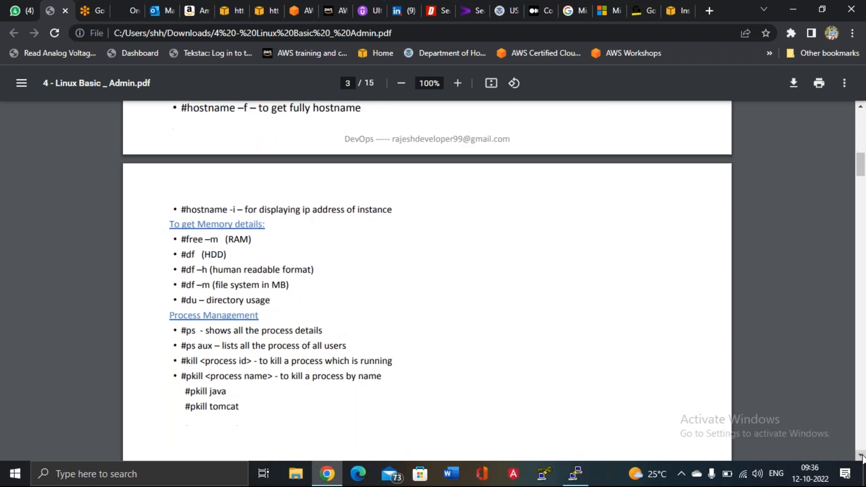
pyautogui.click(861, 456)
pyautogui.click(861, 456)
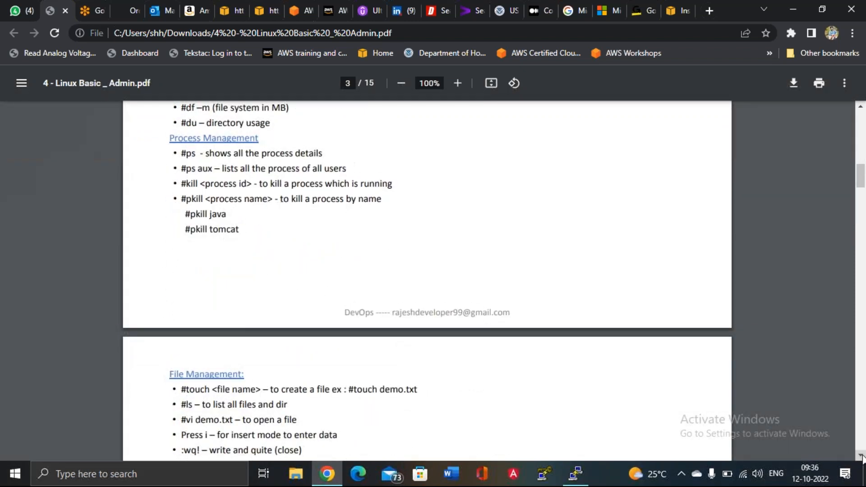
pyautogui.click(861, 455)
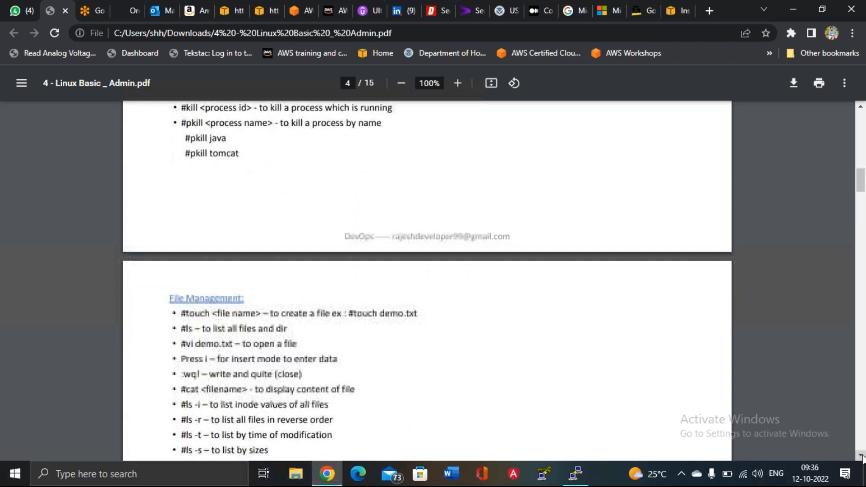
pyautogui.click(861, 456)
pyautogui.click(861, 456)
pyautogui.click(861, 456)
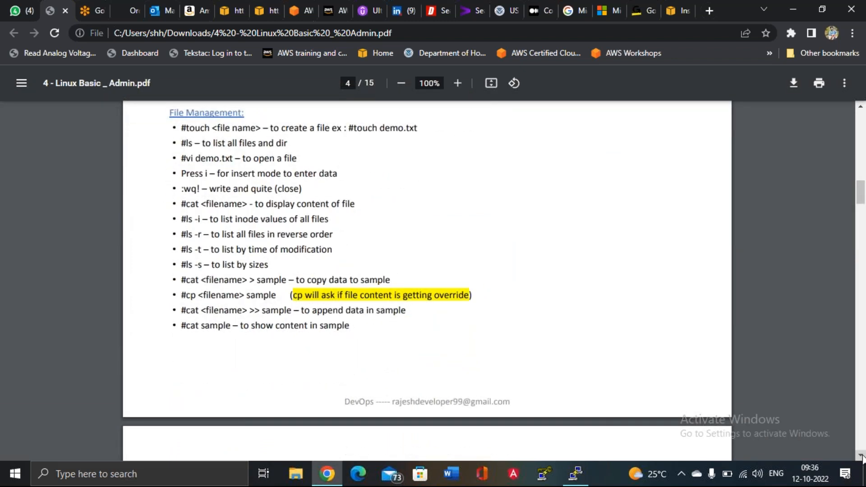
pyautogui.click(862, 111)
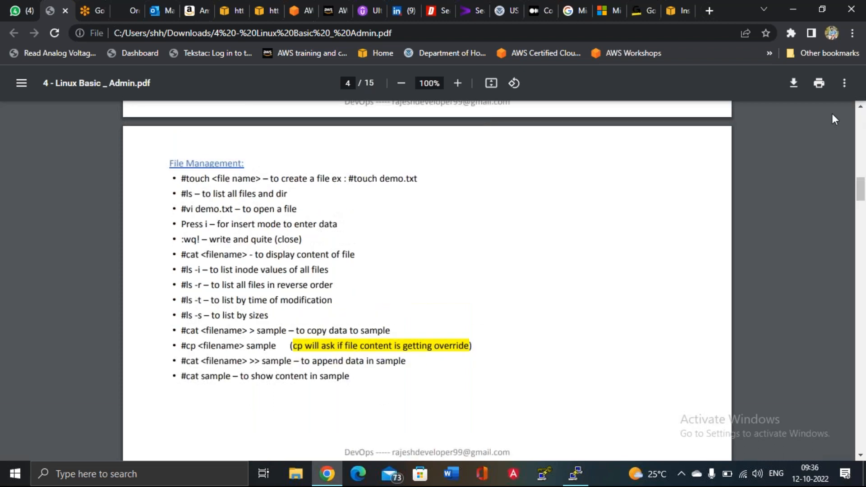